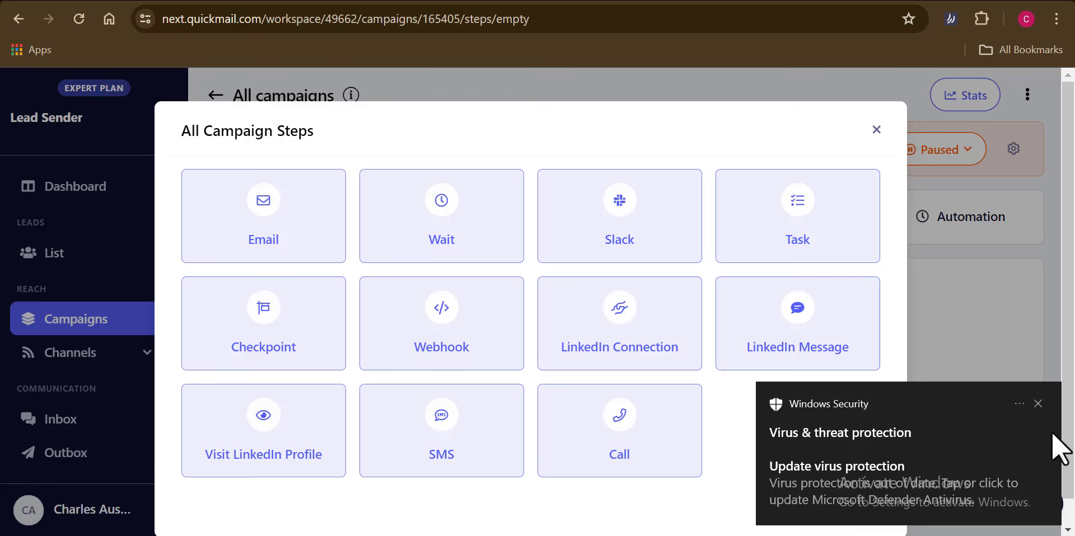
# Dismiss the Windows Security notification and scroll through the hospital leads list
pyautogui.click(1039, 405)
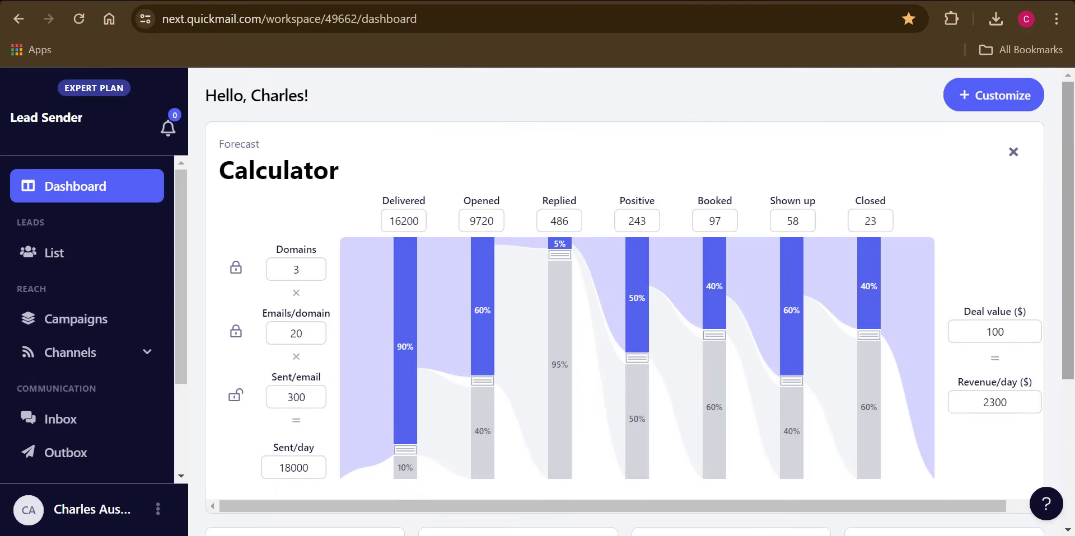
pyautogui.moveTo(1071, 127)
pyautogui.mouseDown()
pyautogui.moveTo(1071, 215)
pyautogui.moveTo(1073, 128)
pyautogui.mouseUp()
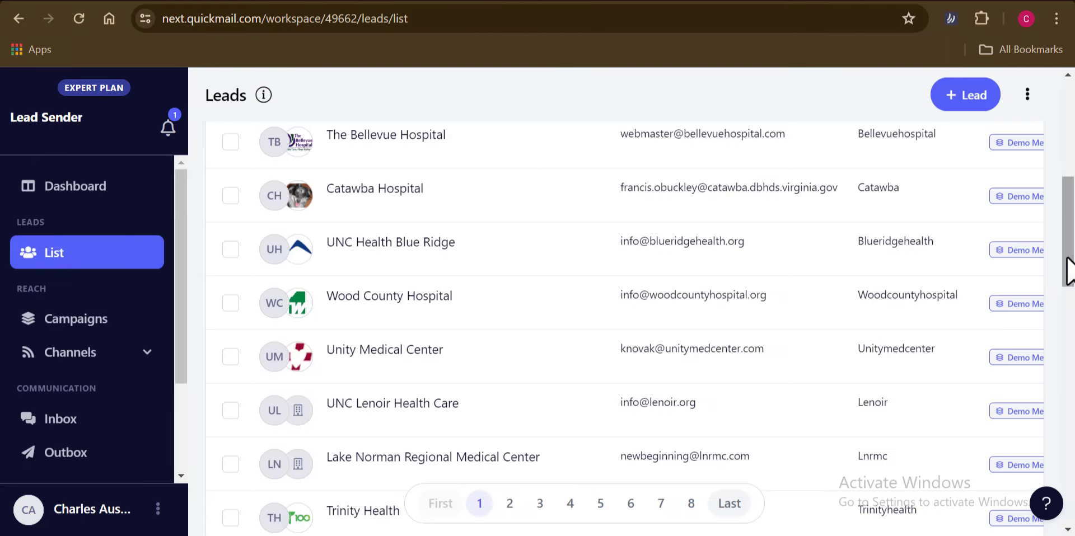
pyautogui.moveTo(1070, 269); pyautogui.dragTo(1070, 515)
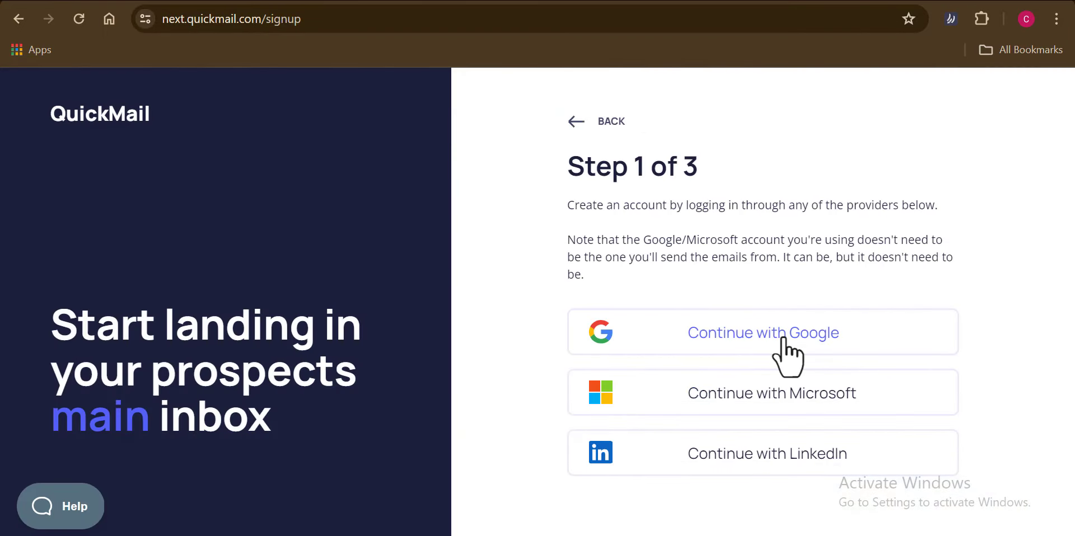
# Open the card verification signup page and start filling in the cardholder name and card number
pyautogui.click(784, 340)
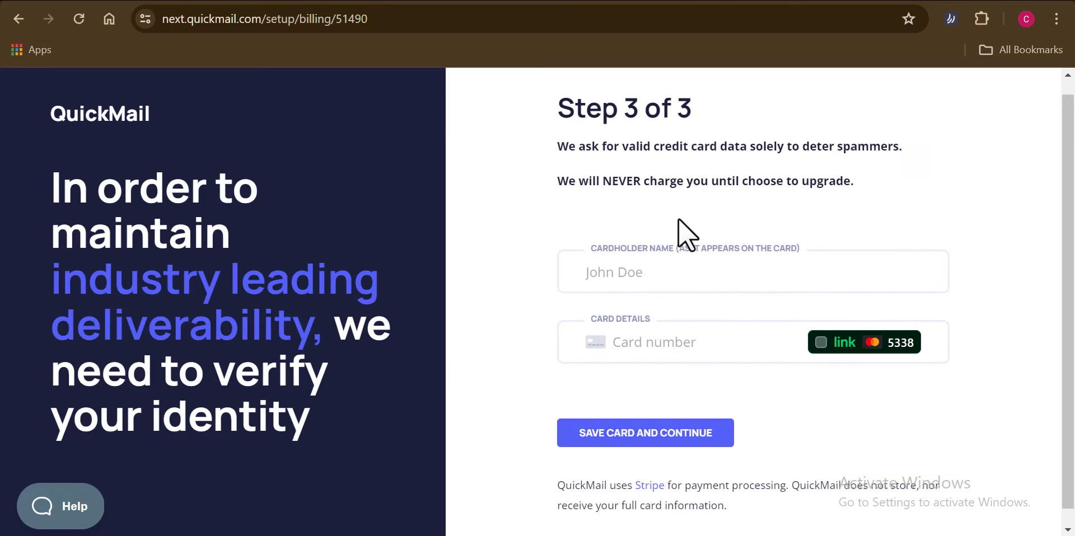
pyautogui.click(642, 277)
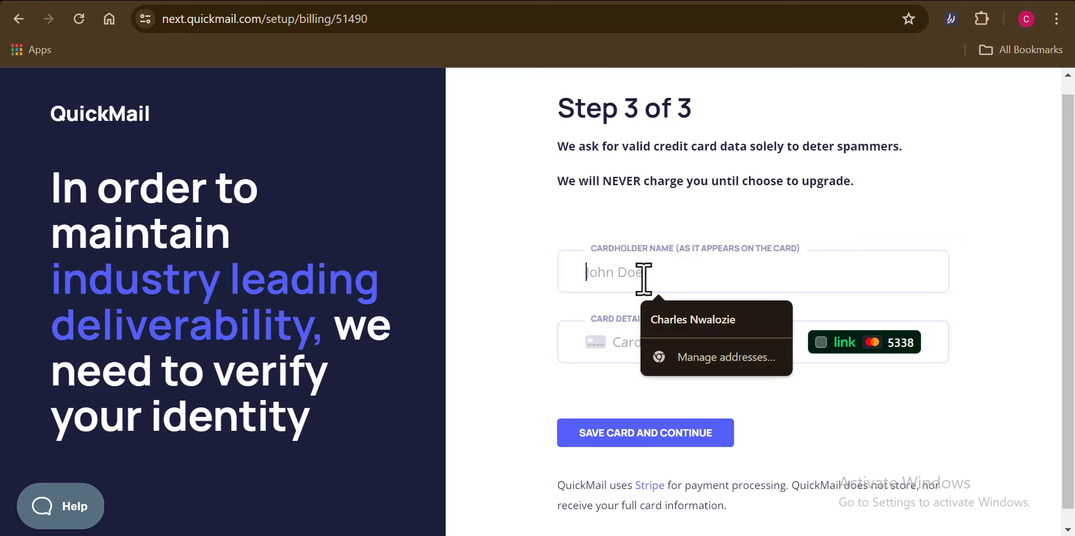
pyautogui.click(929, 194)
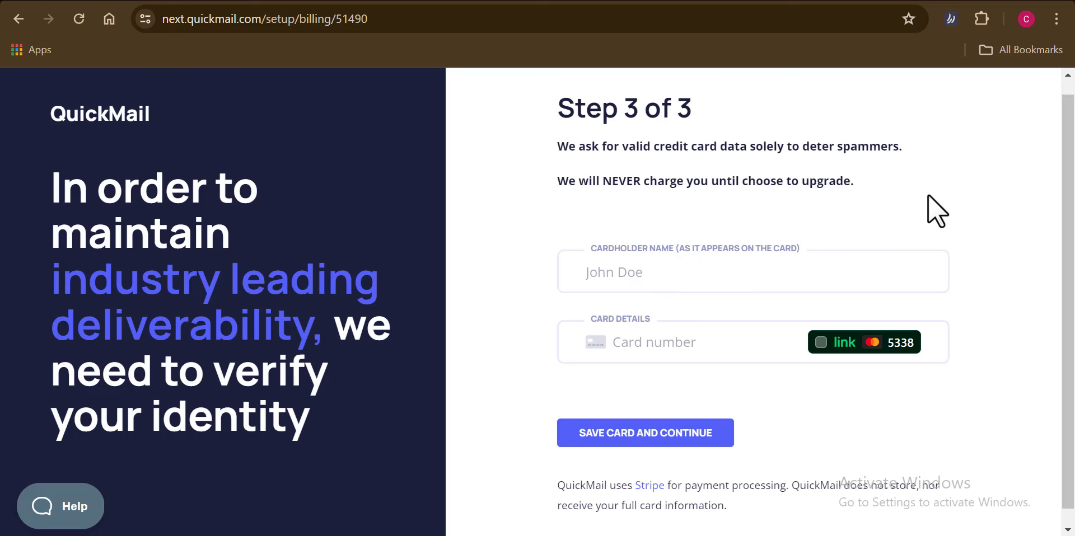
pyautogui.click(690, 348)
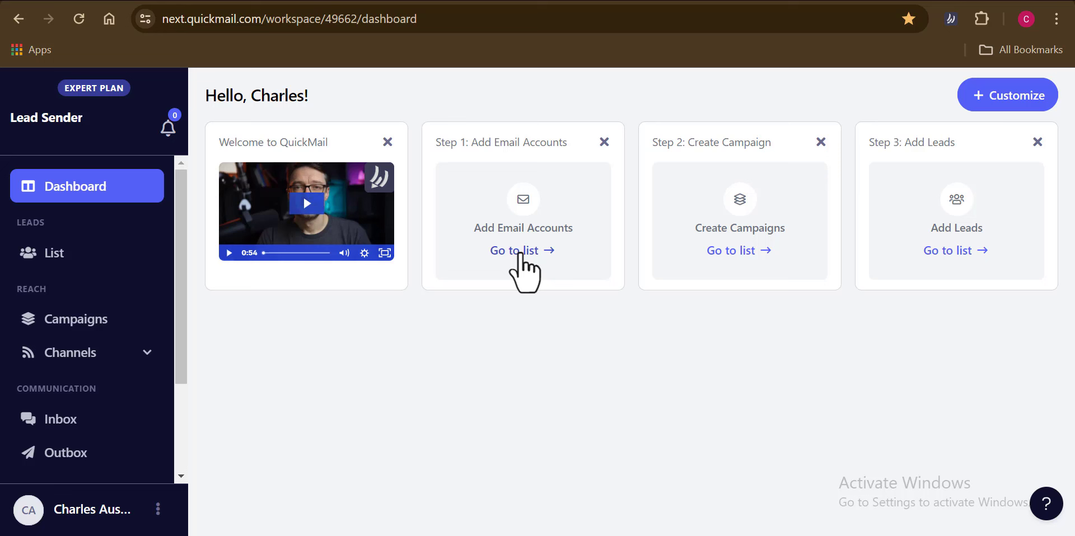
# From the email accounts list, add an account with existing credentials and choose Google as provider
pyautogui.click(523, 251)
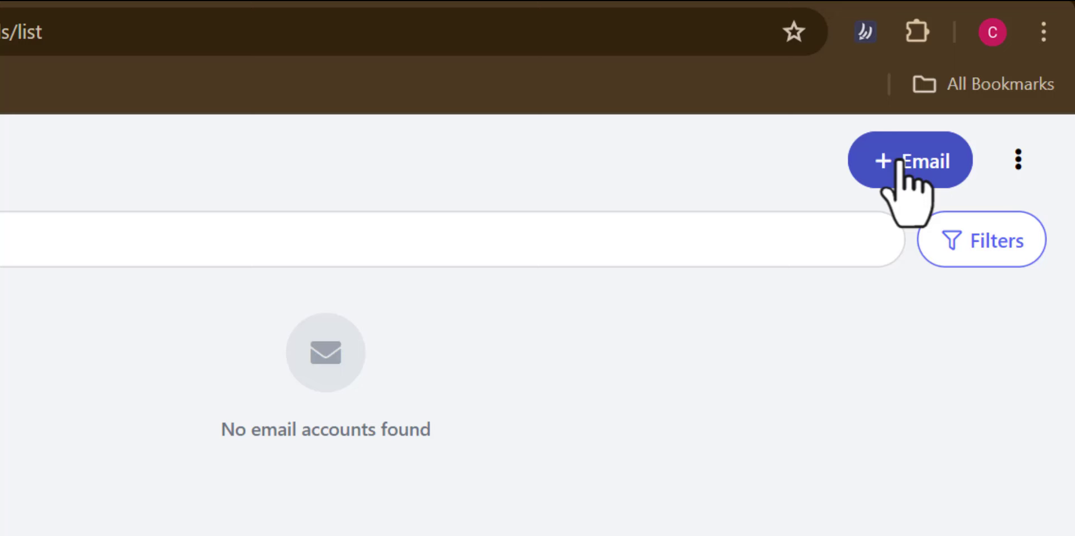
pyautogui.click(899, 163)
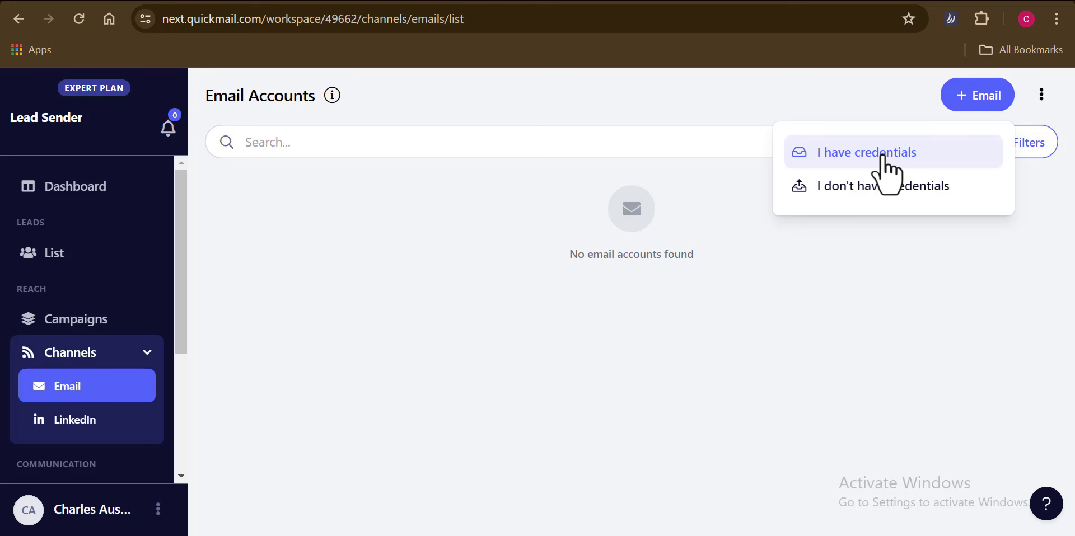
pyautogui.click(884, 158)
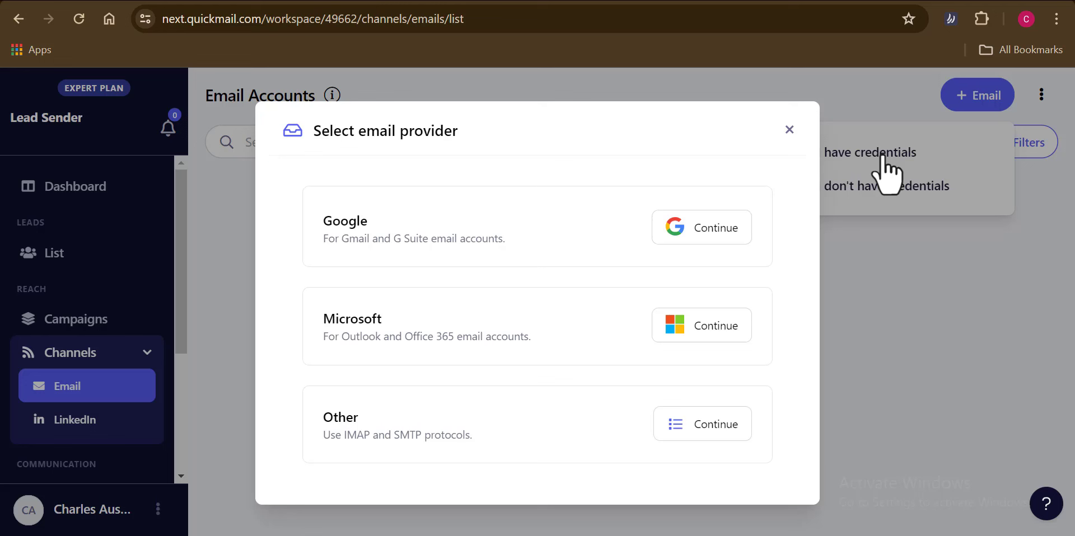
pyautogui.click(722, 242)
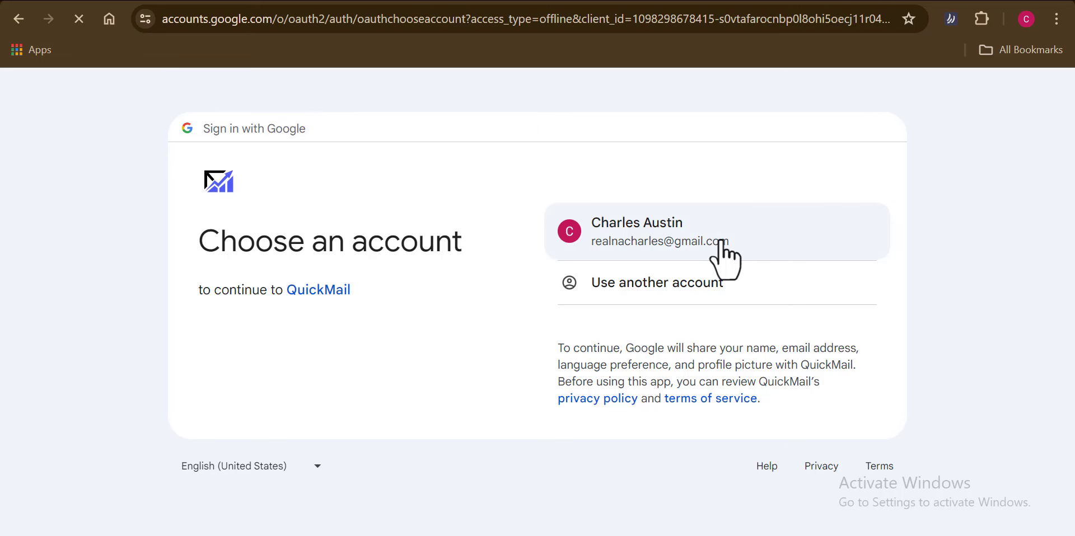
# Pick the Gmail account, continue sign-in, and allow QuickMail to read, compose and send mail
pyautogui.click(691, 242)
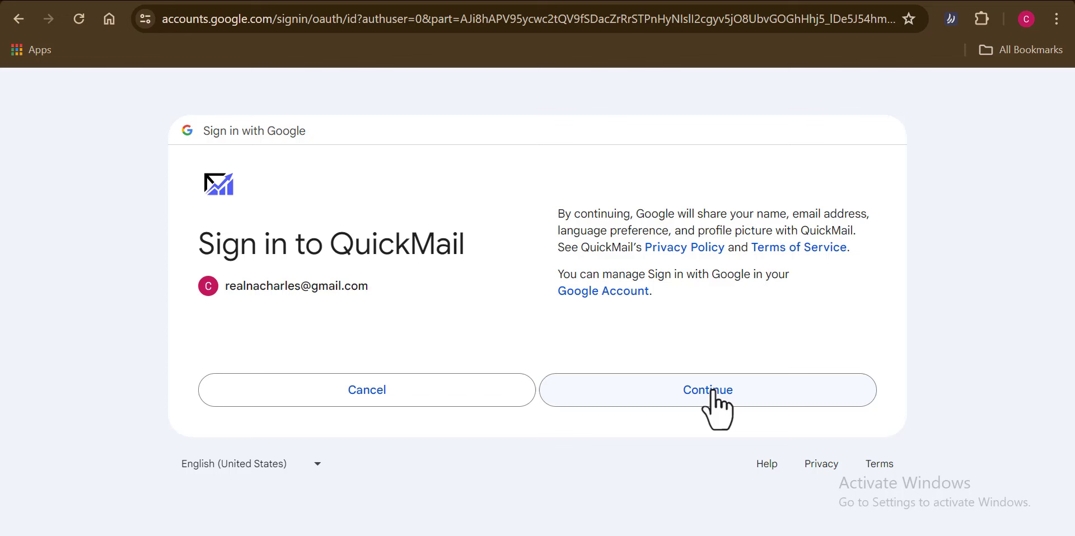
pyautogui.click(712, 392)
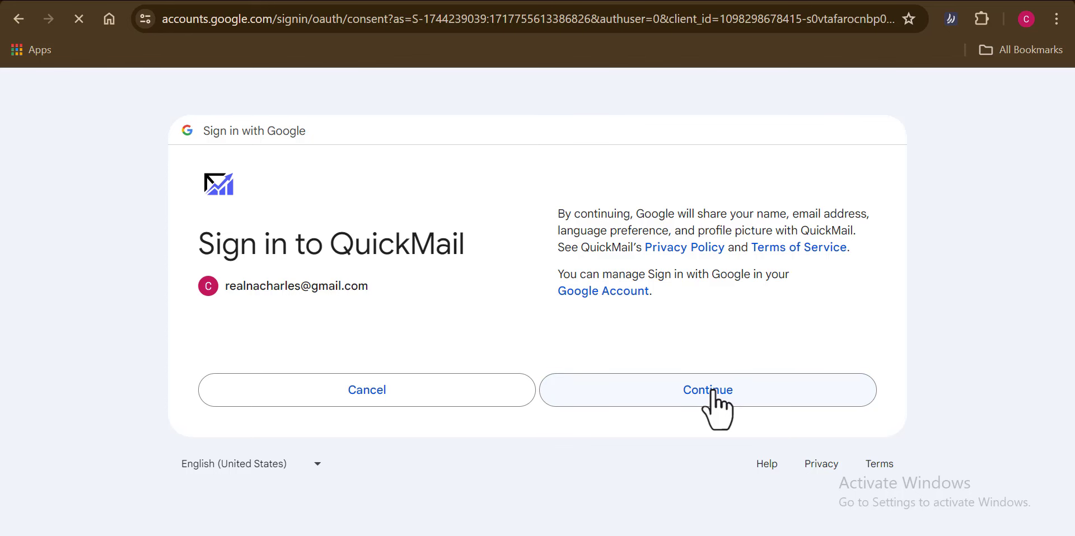
pyautogui.scroll(-1, 711, 442)
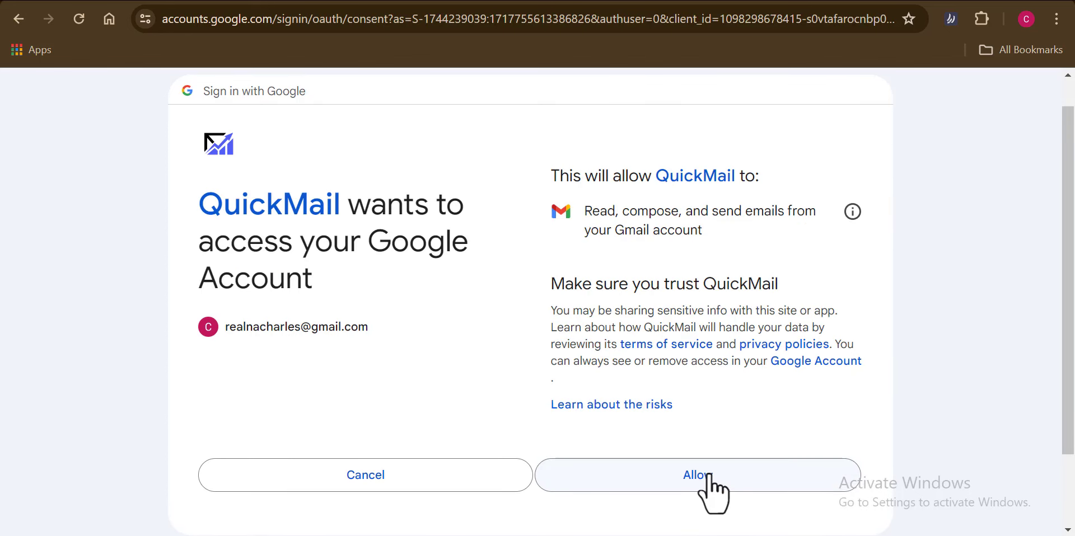
pyautogui.click(709, 476)
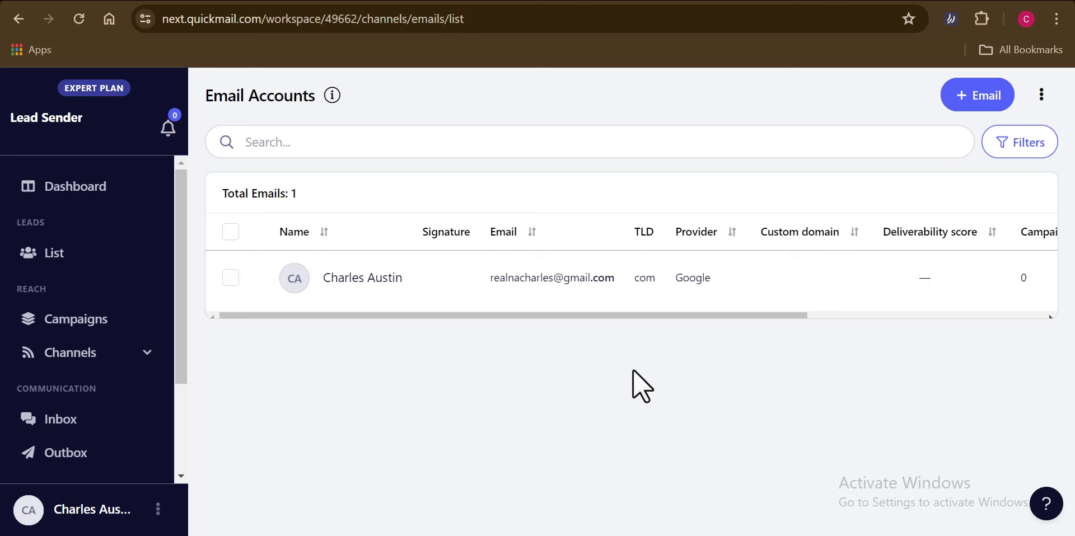
pyautogui.click(989, 100)
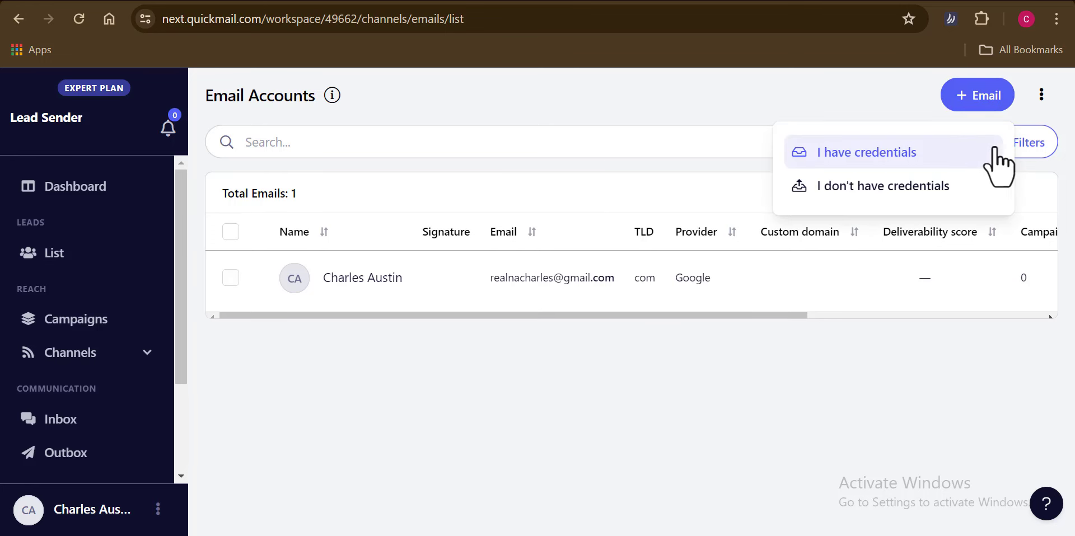
pyautogui.click(886, 162)
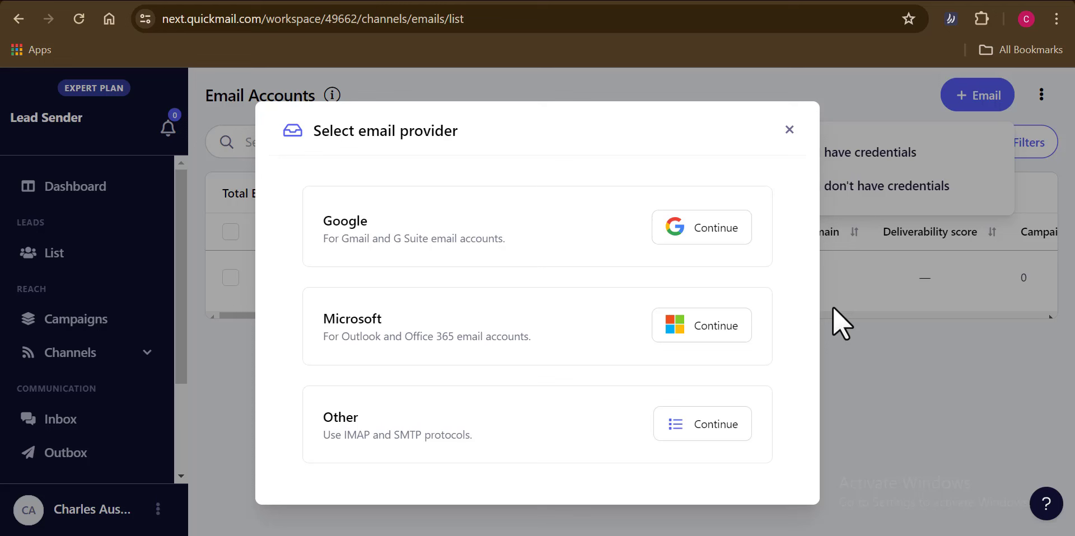
pyautogui.click(788, 129)
pyautogui.moveTo(680, 316)
pyautogui.mouseDown()
pyautogui.moveTo(912, 325)
pyautogui.moveTo(905, 339)
pyautogui.moveTo(874, 339)
pyautogui.mouseUp()
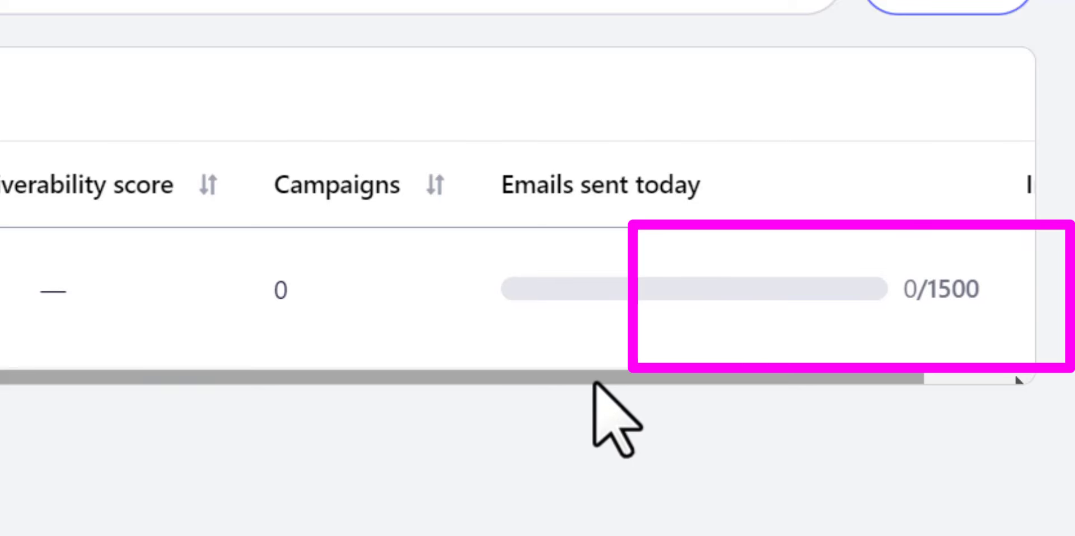
# Scroll across the email accounts table to check the 0/1500 daily limit, then return to Dashboard
pyautogui.moveTo(595, 377); pyautogui.dragTo(811, 417)
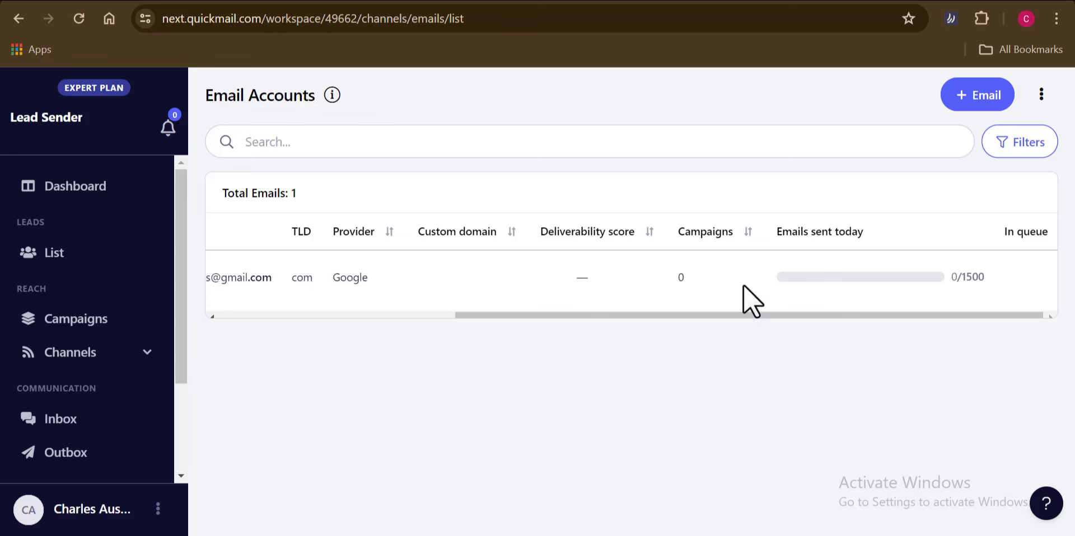
pyautogui.moveTo(738, 312)
pyautogui.mouseDown()
pyautogui.moveTo(583, 309)
pyautogui.moveTo(461, 327)
pyautogui.mouseUp()
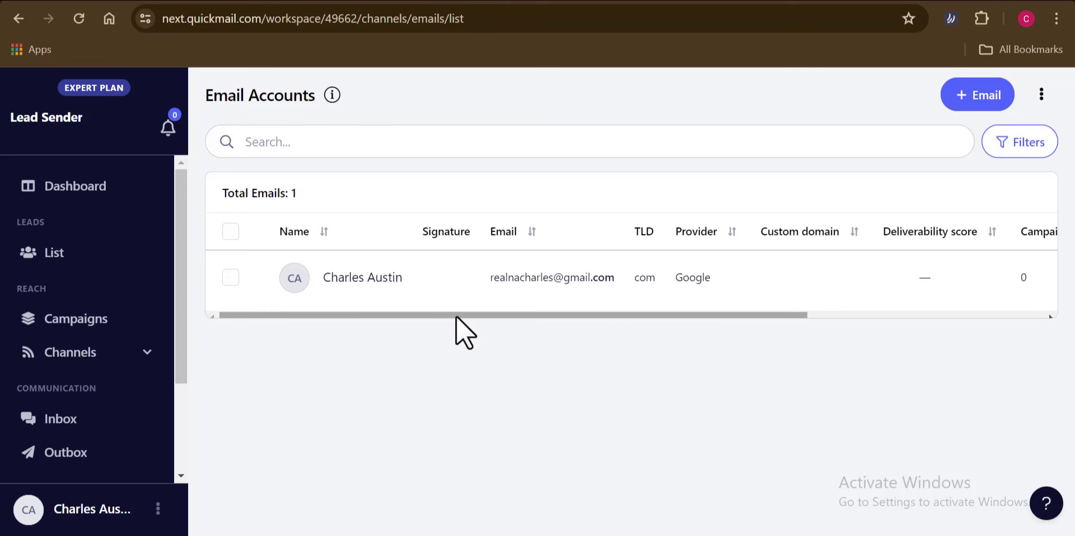
pyautogui.moveTo(455, 316); pyautogui.dragTo(728, 338)
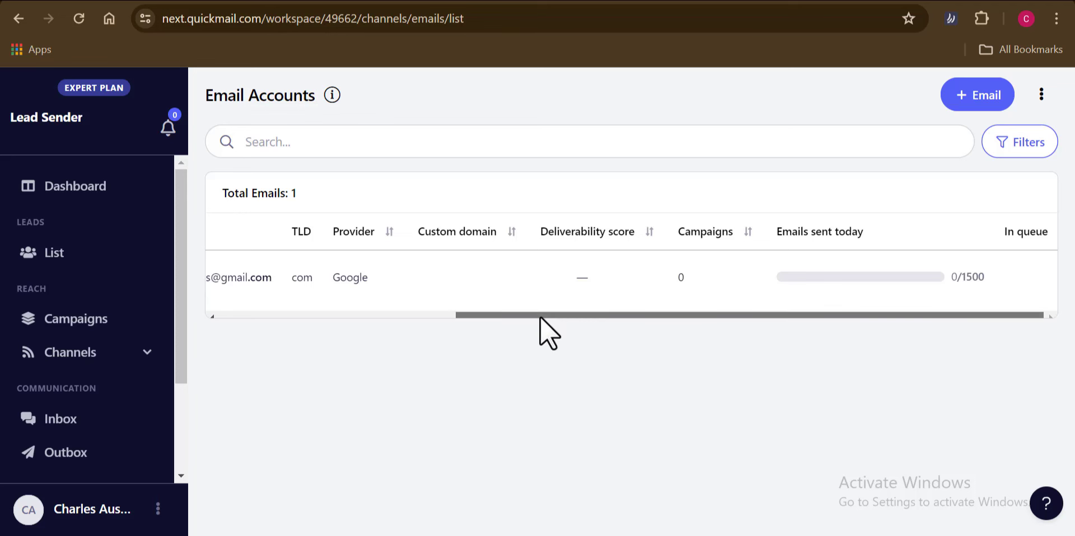
pyautogui.moveTo(540, 317); pyautogui.dragTo(298, 294)
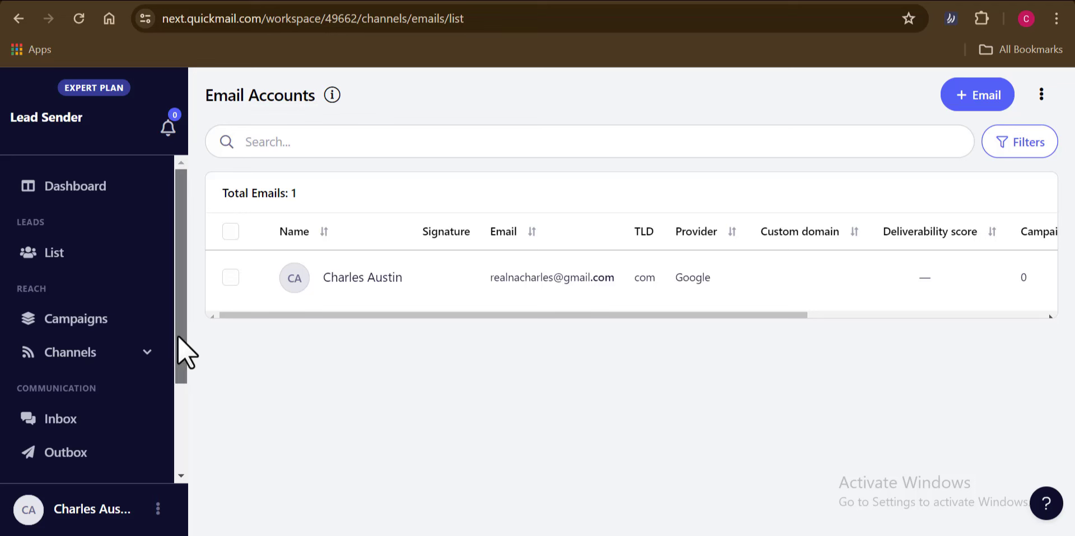
pyautogui.moveTo(177, 314); pyautogui.dragTo(196, 223)
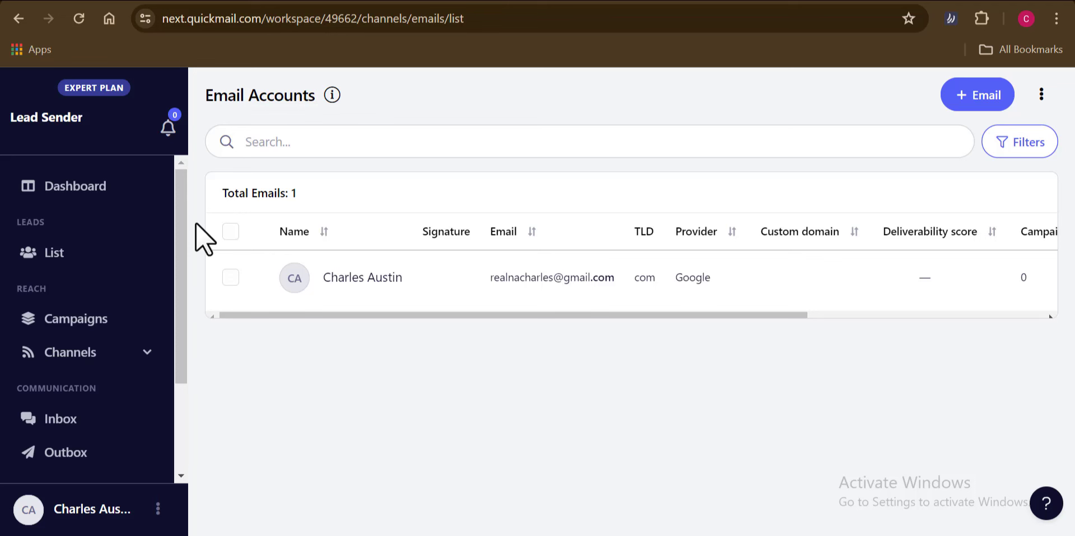
pyautogui.click(84, 207)
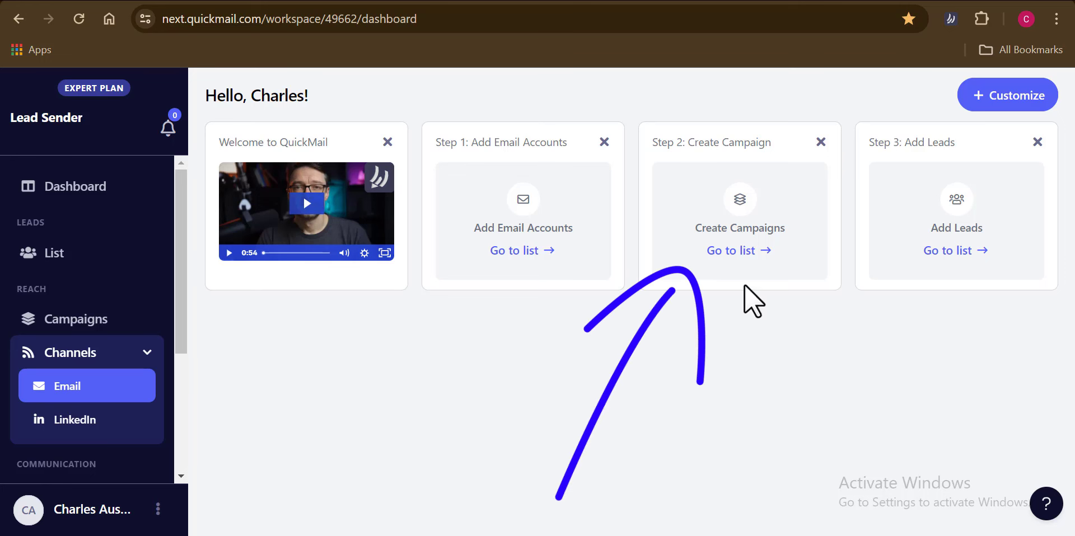
# Start a new campaign with sharing set to Only me and the name 'Demo Meeting'
pyautogui.click(759, 251)
pyautogui.click(1022, 100)
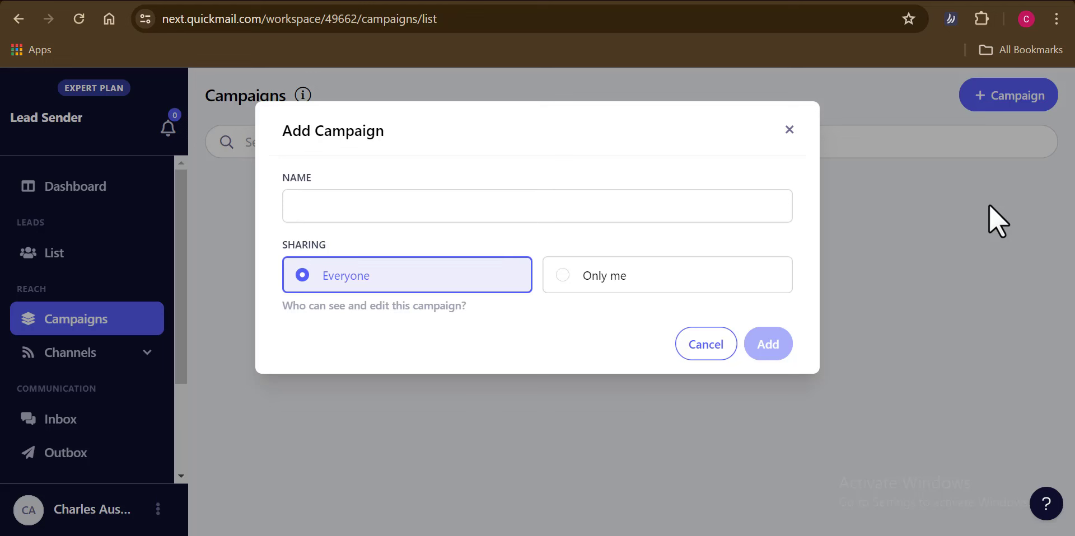
pyautogui.click(563, 286)
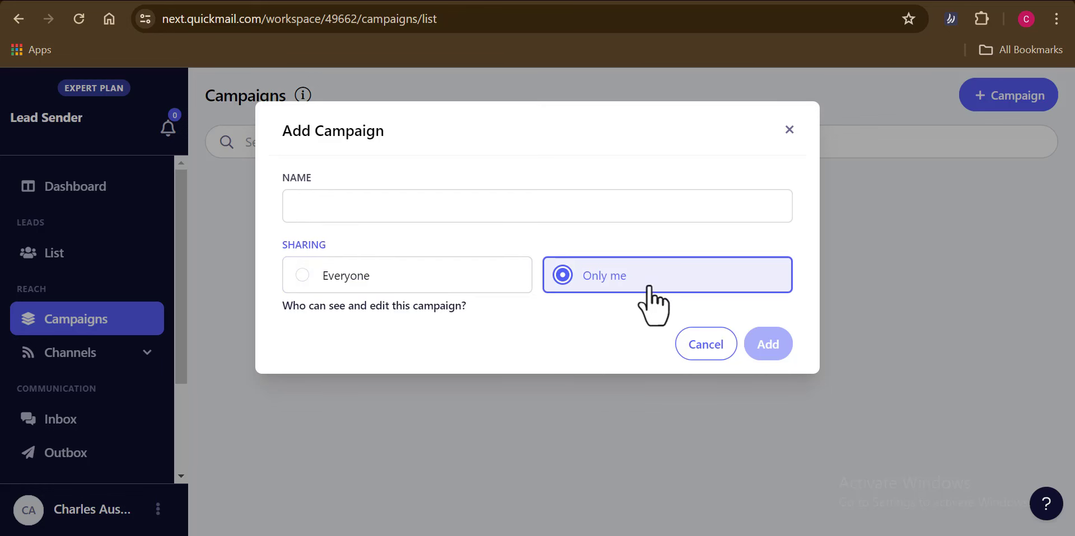
pyautogui.click(523, 206)
pyautogui.write('De')
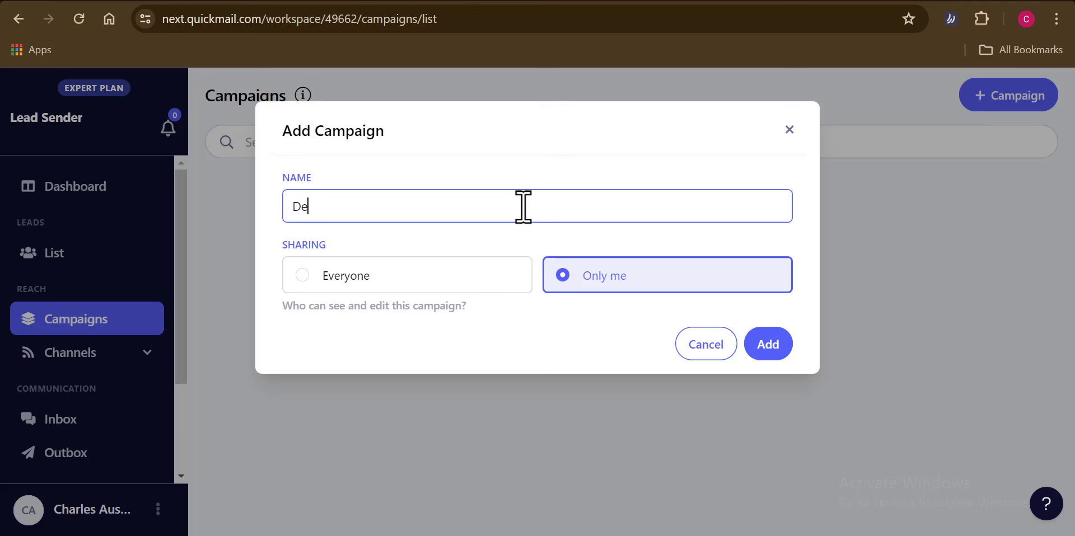
pyautogui.write('mo Meeting')
# Create the Demo Meeting campaign, show all campaign step types, and dismiss the security notification
pyautogui.click(768, 345)
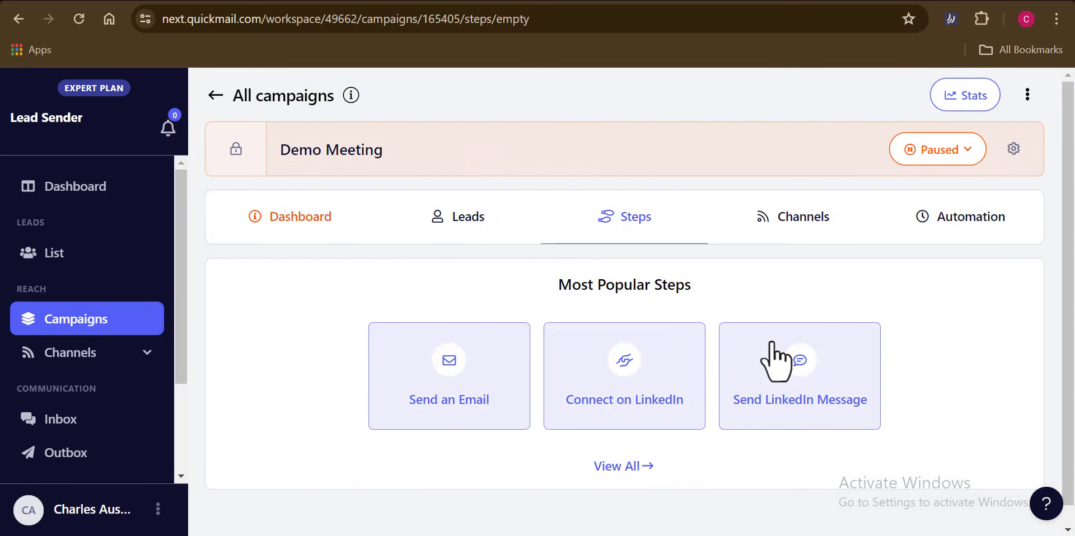
pyautogui.click(630, 468)
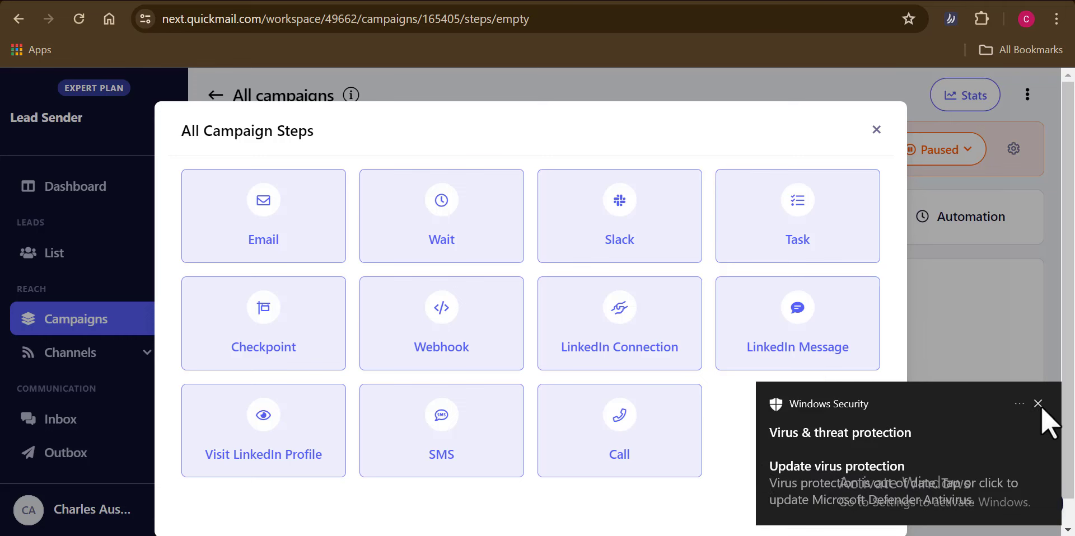
pyautogui.click(1037, 404)
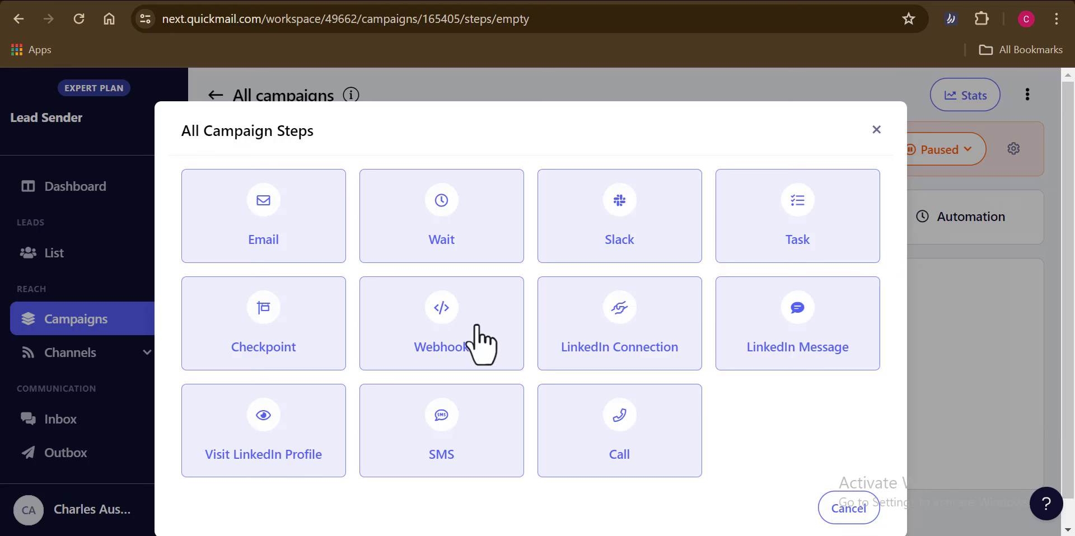
# Add an Email step with subject 'Elevate Your Online Presence with Expert Website Design' and the pitch body
pyautogui.click(266, 235)
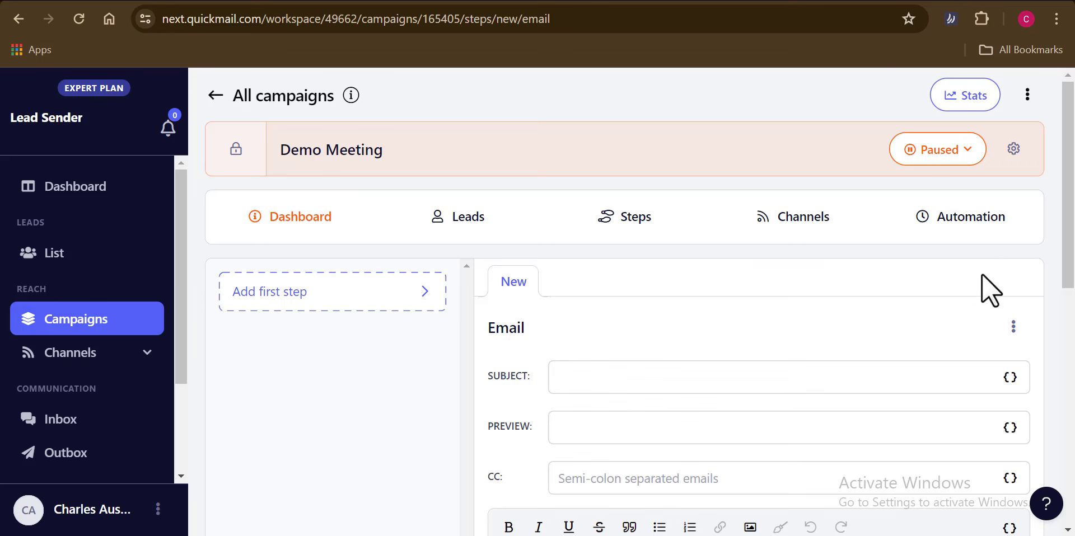
pyautogui.moveTo(1068, 227); pyautogui.dragTo(1072, 274)
pyautogui.click(656, 300)
pyautogui.write('Elevate Your Online Presence with Expert Website Design')
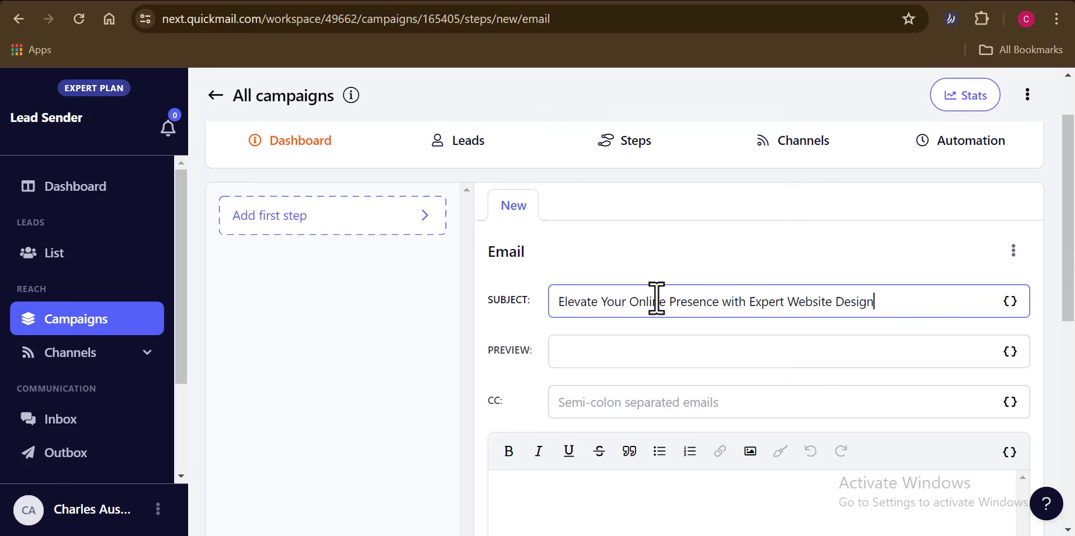
pyautogui.click(728, 501)
pyautogui.hotkey('ctrl', 'v')
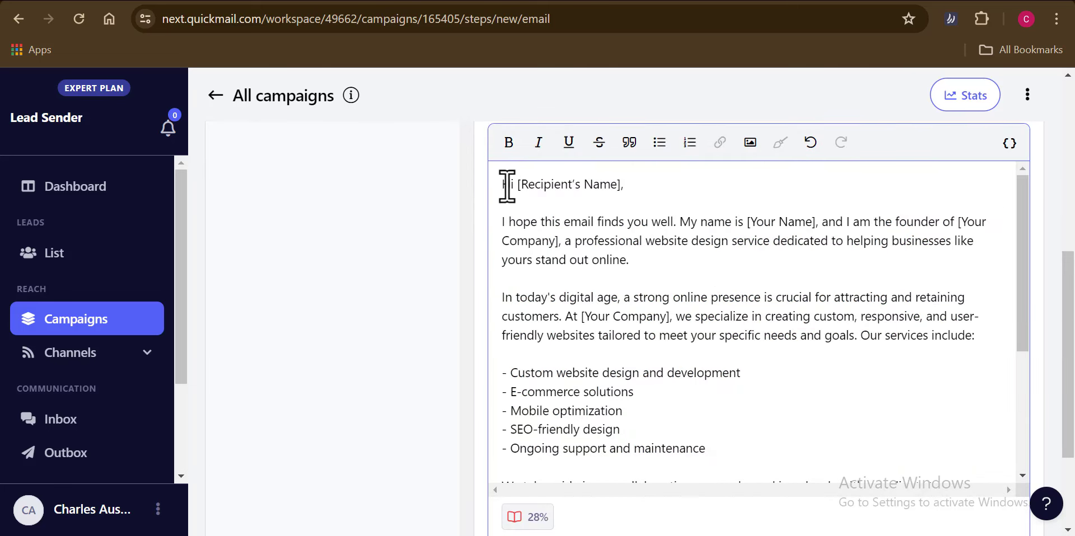
pyautogui.moveTo(502, 184)
pyautogui.mouseDown()
pyautogui.moveTo(655, 188)
pyautogui.moveTo(516, 184)
pyautogui.mouseUp()
pyautogui.click(656, 188)
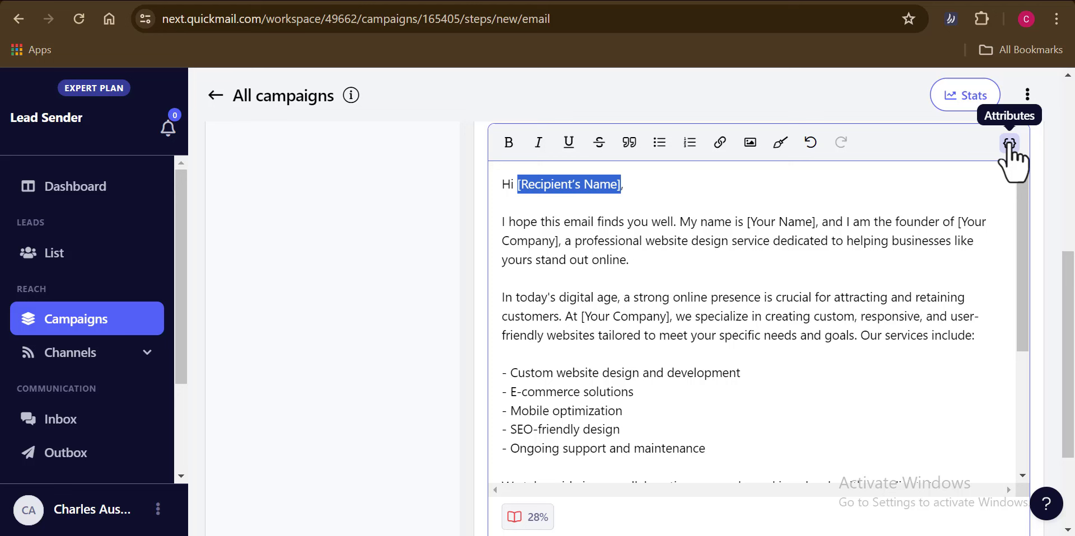
# Insert the lead's First name into the greeting and replace [Your Name] with the inbox Name
pyautogui.click(1009, 143)
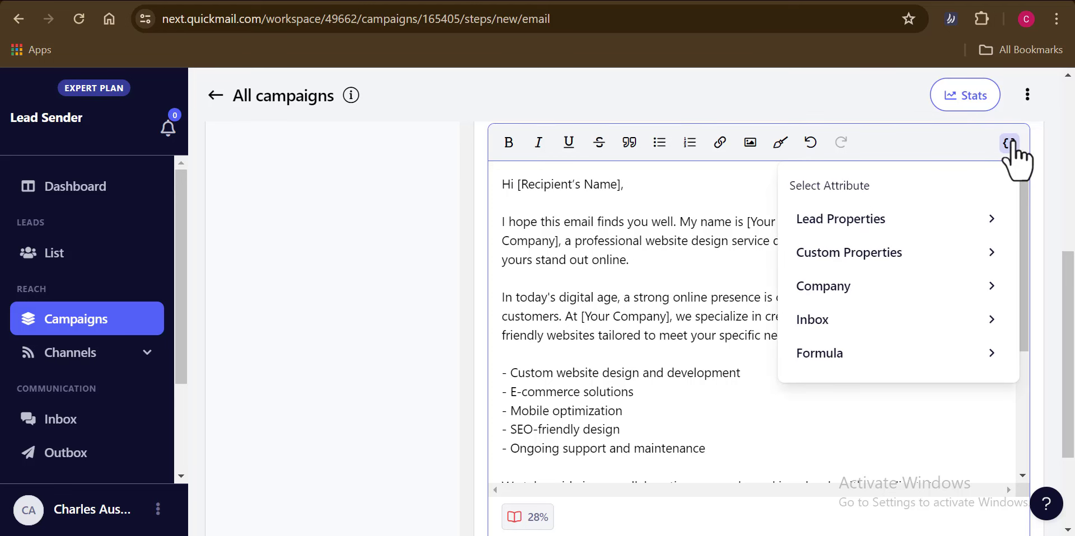
pyautogui.moveTo(930, 219)
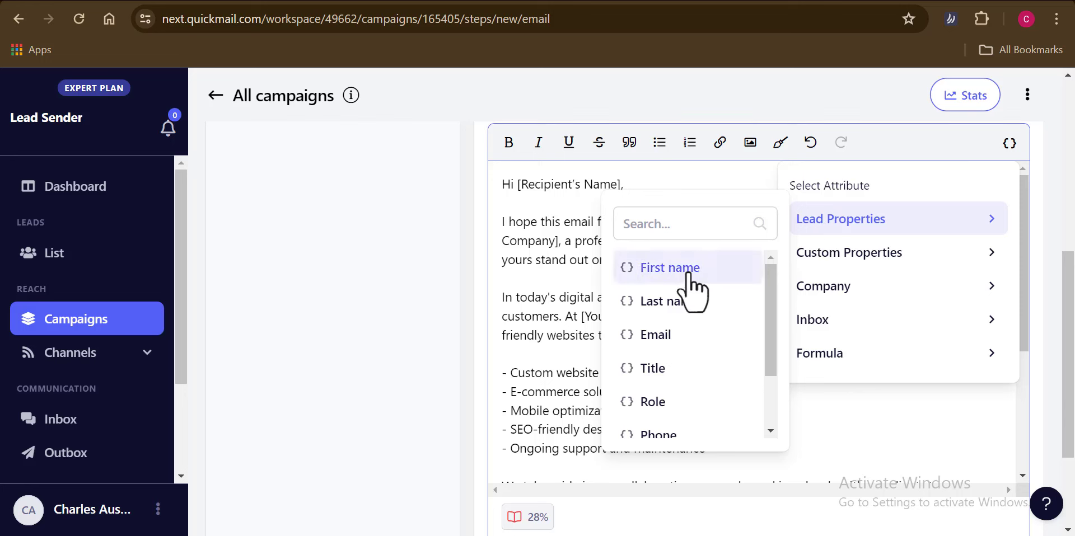
pyautogui.click(678, 273)
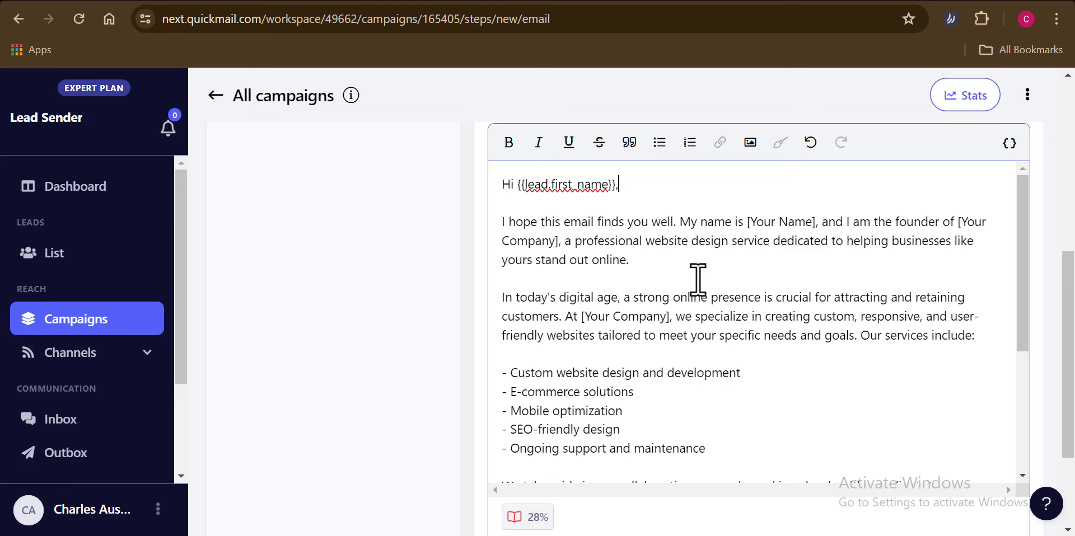
pyautogui.moveTo(817, 221); pyautogui.dragTo(747, 222)
pyautogui.click(1009, 142)
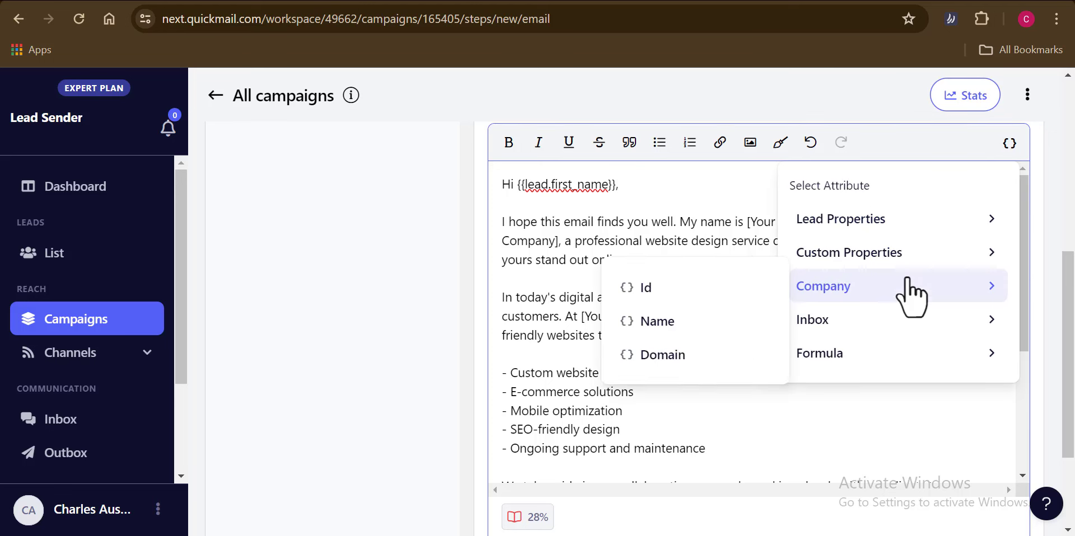
pyautogui.moveTo(919, 325)
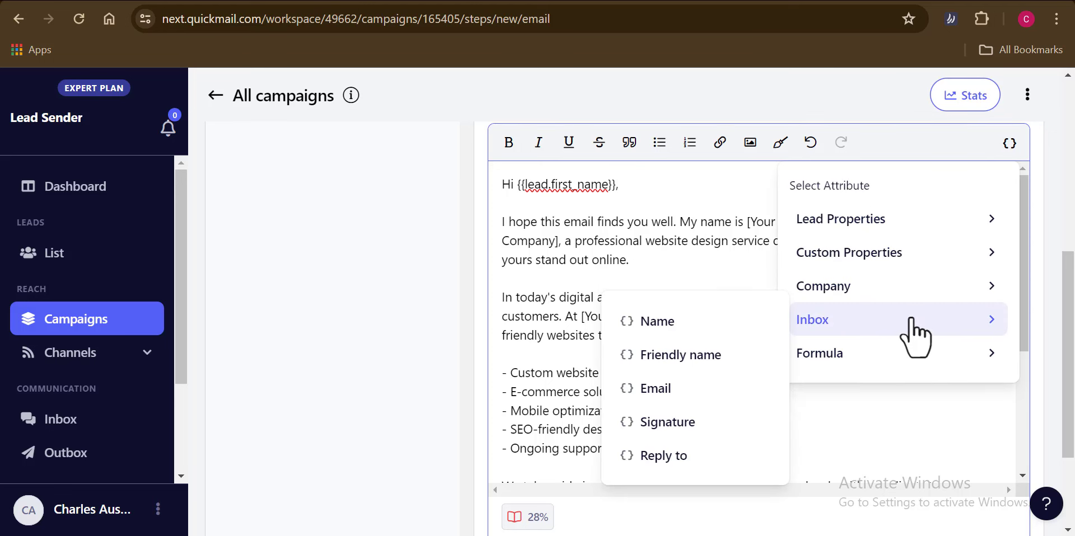
pyautogui.click(677, 326)
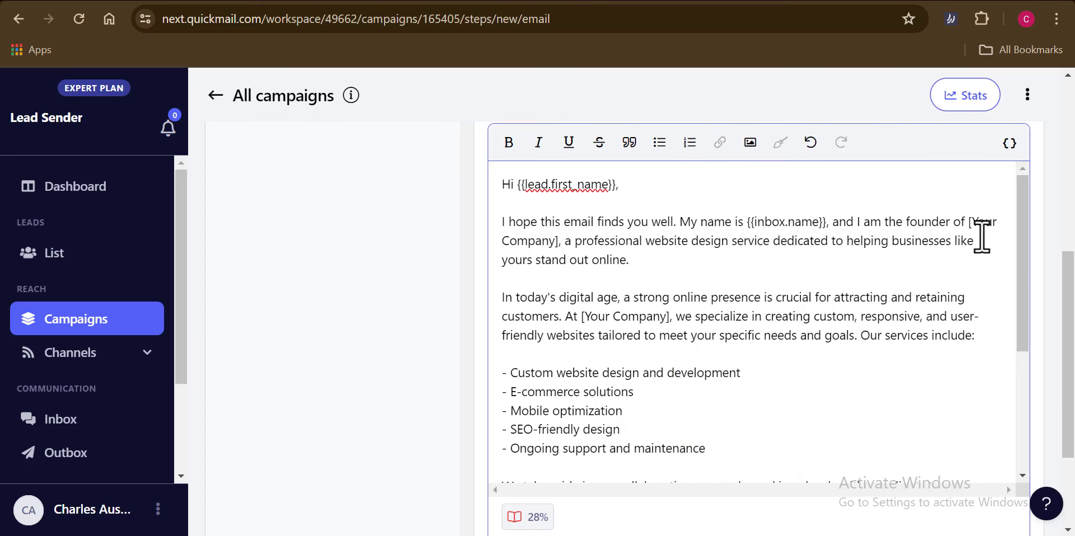
# Replace [Your Company] with the Company Name variable and add the email as a campaign step
pyautogui.moveTo(970, 222); pyautogui.dragTo(560, 240)
pyautogui.click(1010, 143)
pyautogui.moveTo(829, 286)
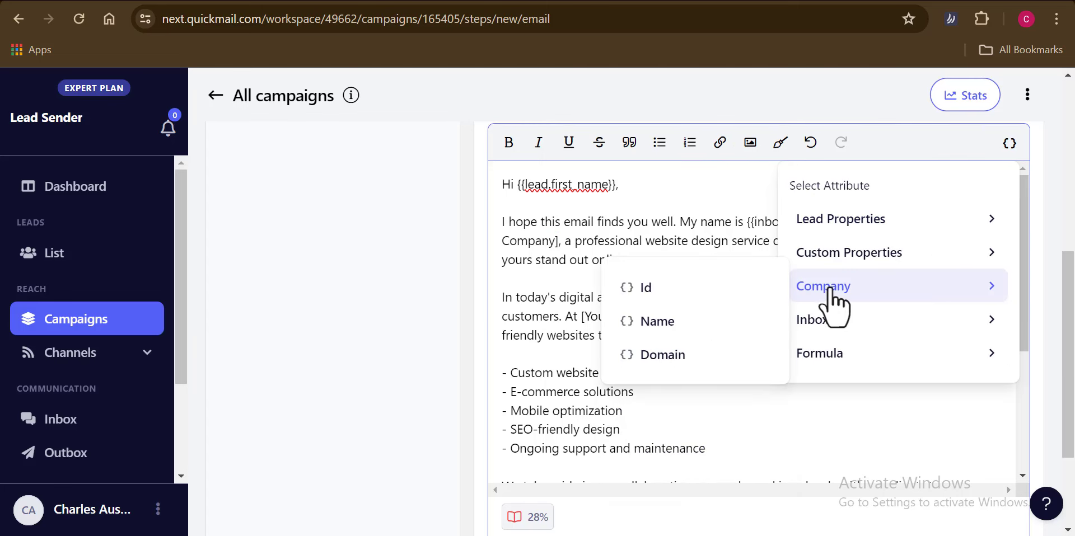
pyautogui.click(669, 322)
pyautogui.scroll(-10, 1007, 448)
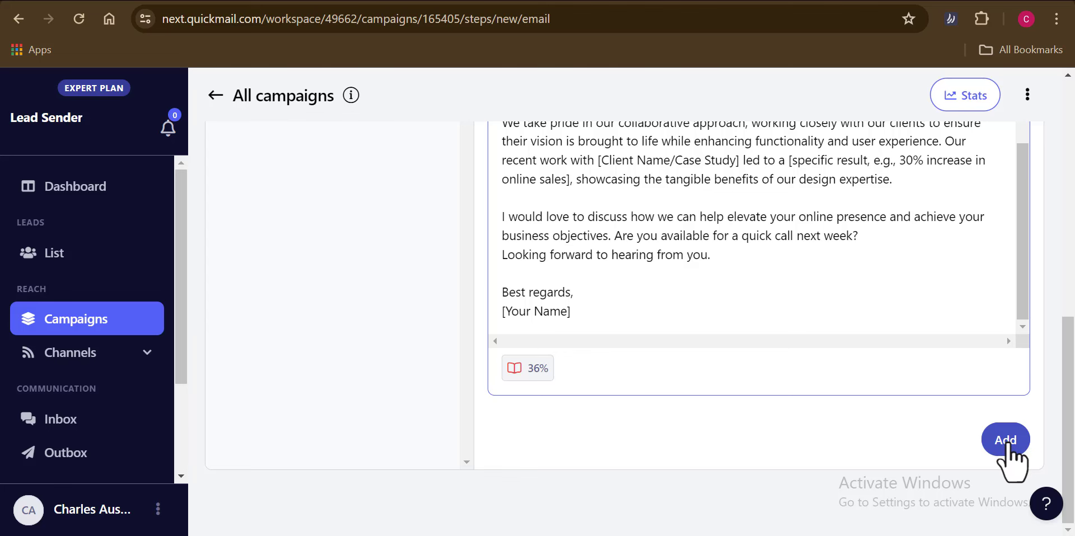
pyautogui.click(1006, 441)
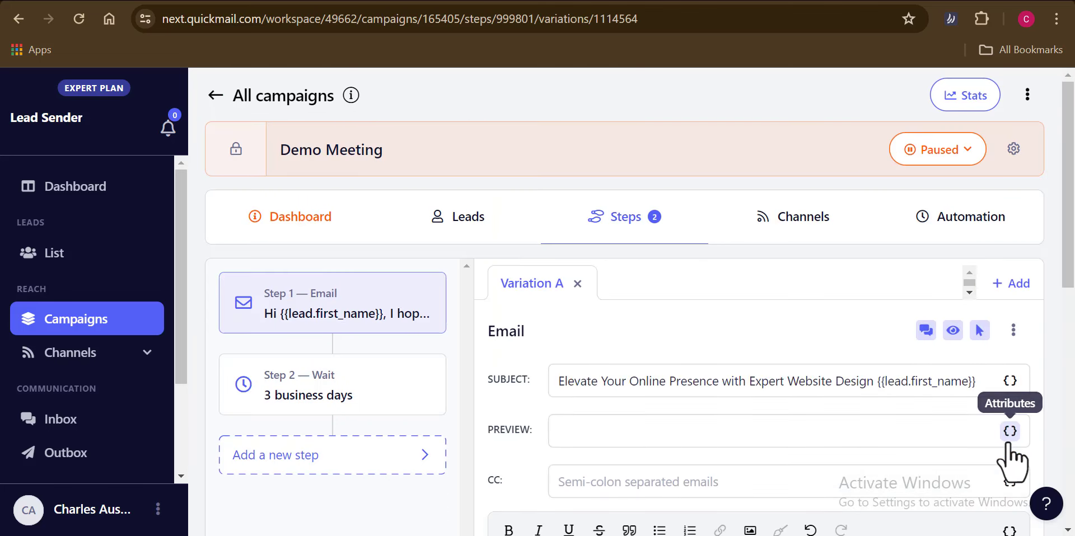
# Change the Wait step's delay from 3 to 2 Days and update it
pyautogui.click(367, 403)
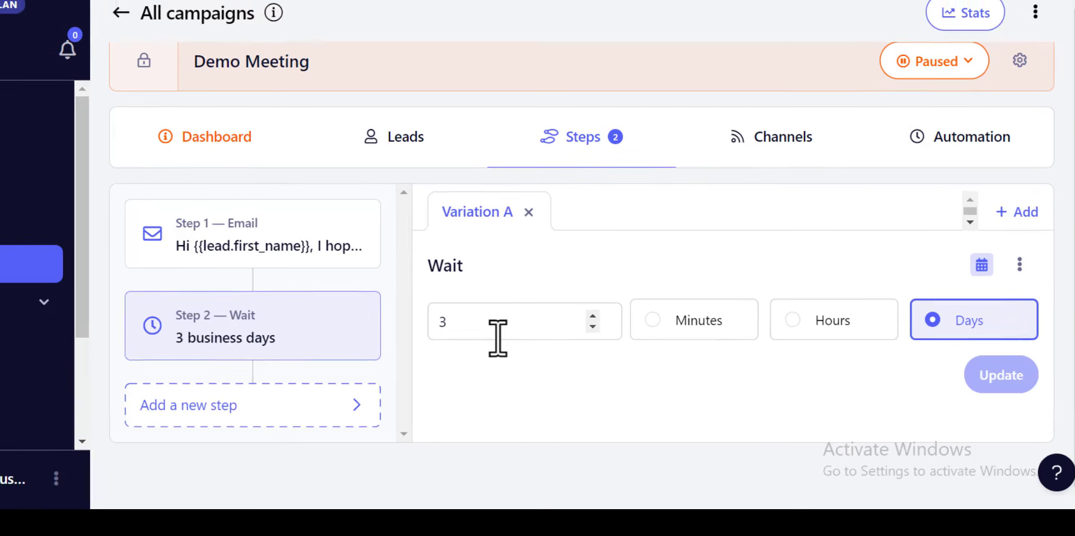
pyautogui.click(473, 316)
pyautogui.press('BackSpace')
pyautogui.write('2')
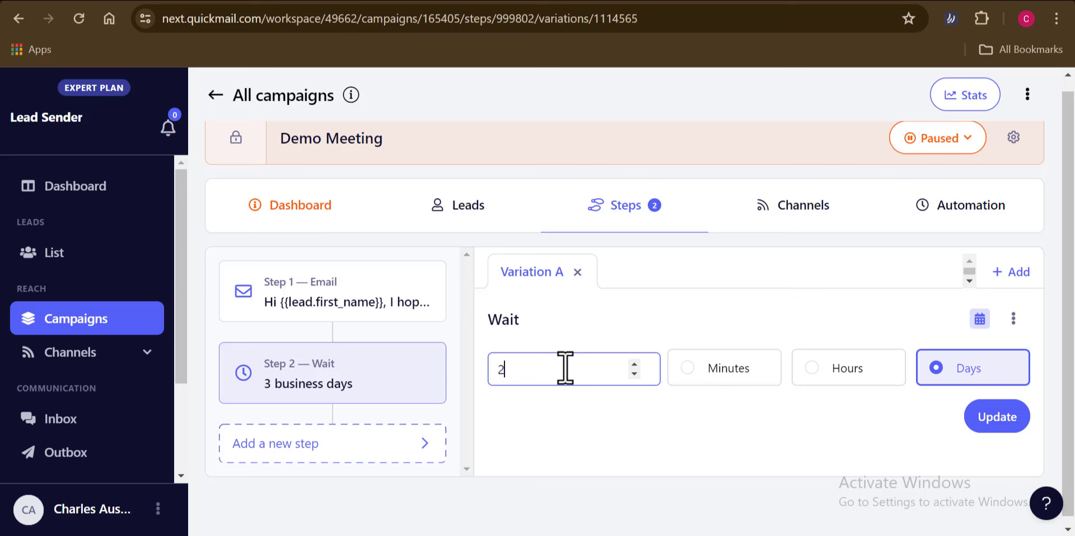
pyautogui.scroll(-1, 784, 412)
pyautogui.click(997, 414)
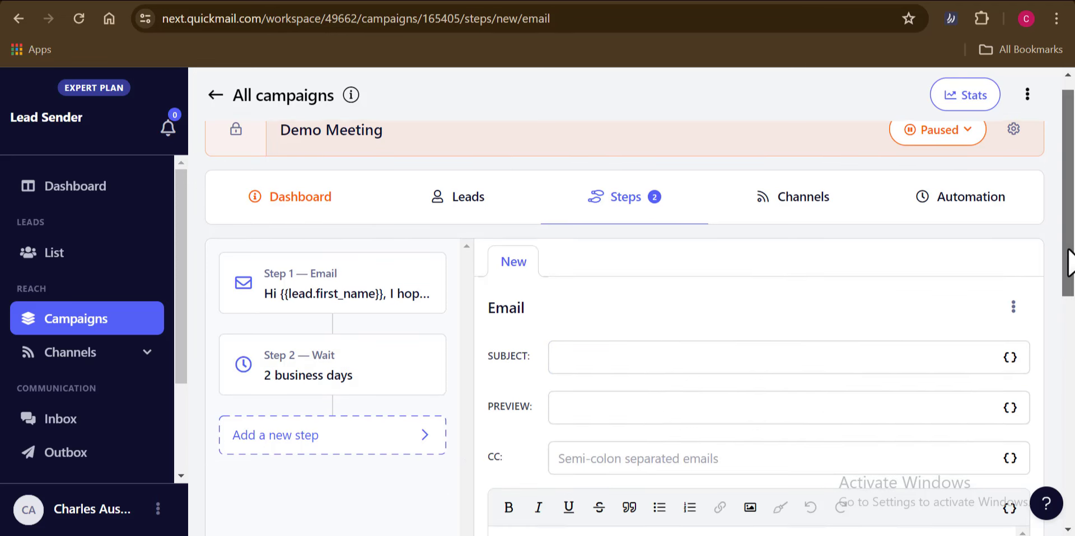
# Paste the follow-up email text into the new email body and add paragraph breaks
pyautogui.scroll(-1, 762, 308)
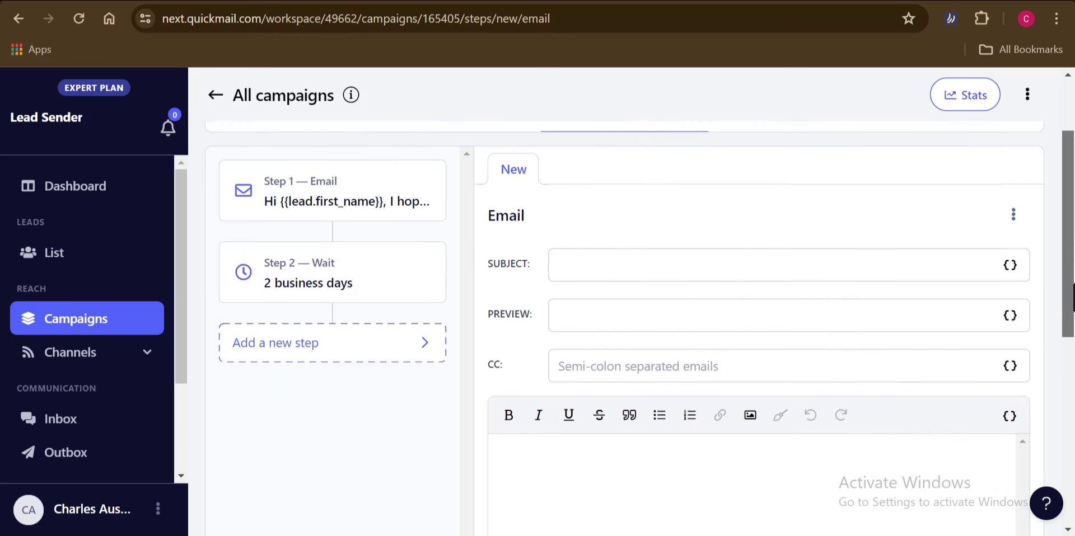
pyautogui.click(788, 265)
pyautogui.scroll(-4, 740, 261)
pyautogui.click(740, 261)
pyautogui.write("Hi [Recipient’s Name], I hope you’re doing well. I wanted to follow up on my previous email regarding our website design services and see if you had a chance to review it. At [Your Company], we understand that a compelling and functional website is essential for driving business growth and improving customer engagement. Our team of experienced designers and developers is dedicated to delivering high-quality, tailored solutions that align with your business objectives. We'd be delighted to discuss how we can assist you in enhancing your online presence. Do you have some time later this week or early next week for a brief call or meeting? Looking forward to your response.  Best regards, [Your Name]")
pyautogui.click(801, 366)
pyautogui.press('Return')
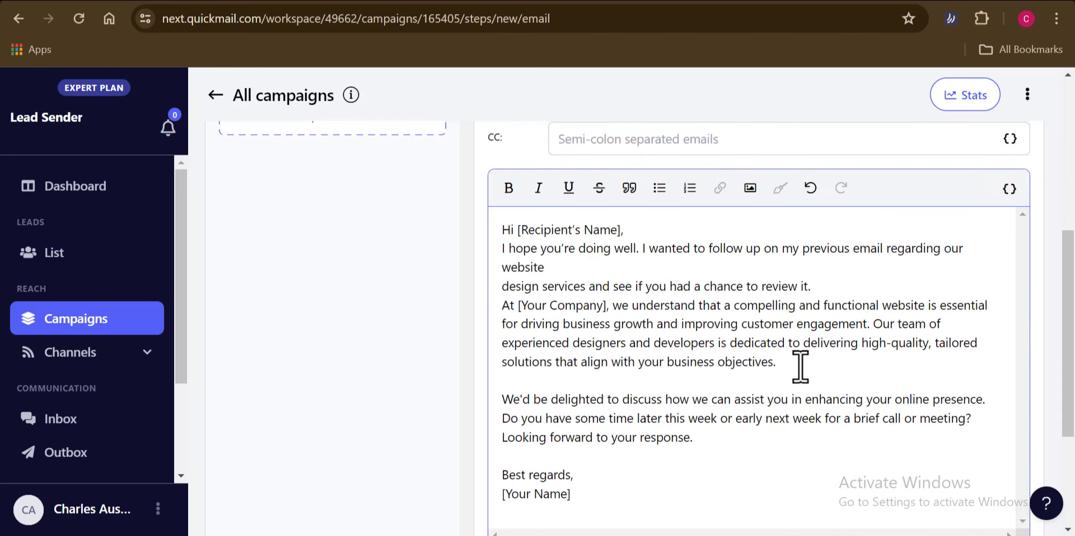
pyautogui.click(835, 293)
pyautogui.press('Return')
pyautogui.click(878, 344)
pyautogui.press('Return')
# Replace the placeholders with {{lead.first_name}} and {{company.name}} and add the email as Step 3
pyautogui.moveTo(621, 230); pyautogui.dragTo(520, 231)
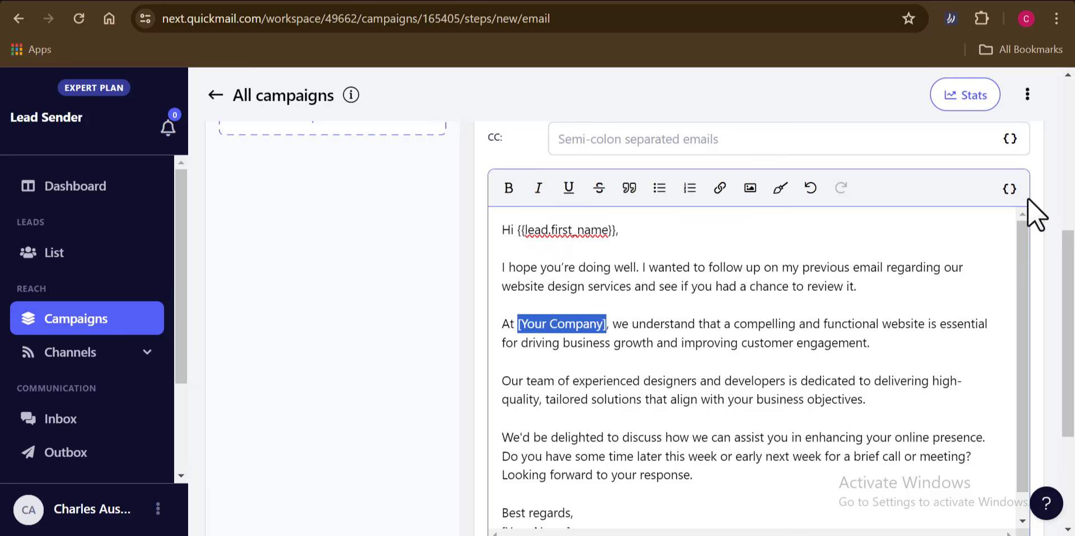
pyautogui.click(1009, 189)
pyautogui.click(902, 331)
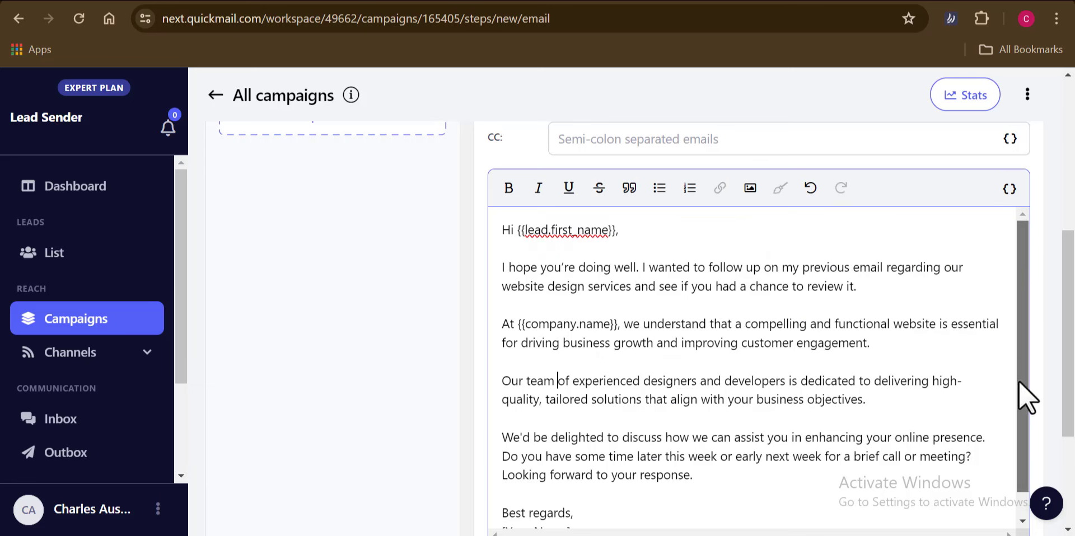
pyautogui.scroll(5, 1067, 179)
pyautogui.moveTo(1067, 179); pyautogui.dragTo(1070, 387)
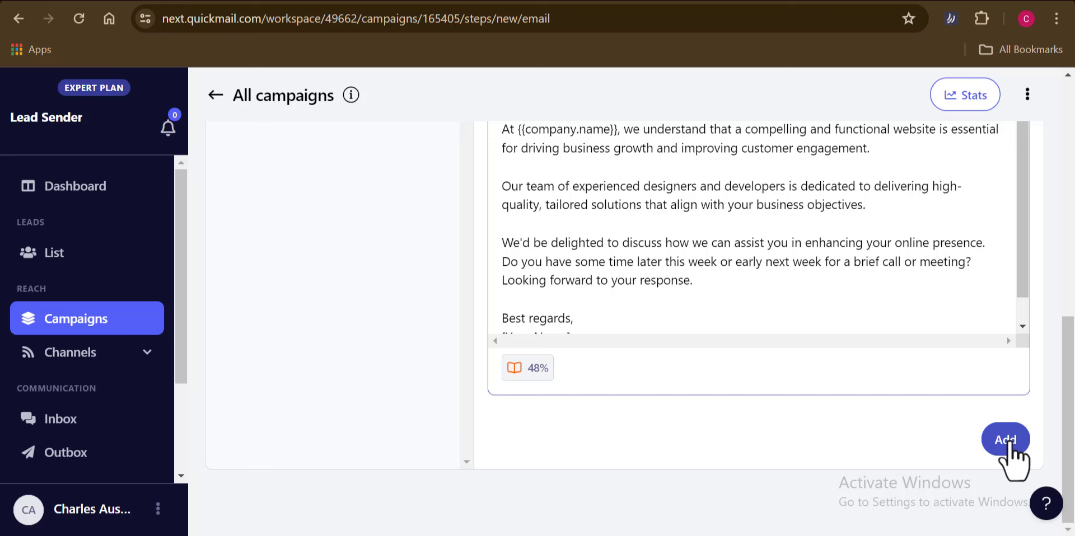
pyautogui.click(1009, 441)
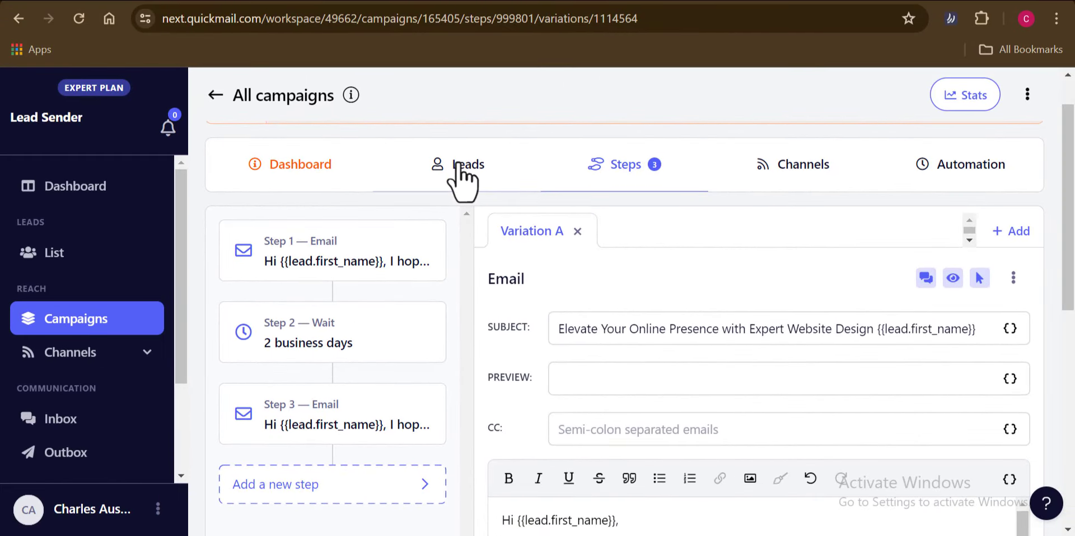
# Review Demo Meeting's Leads and Dashboard warnings, then open the Leads page's + Lead options
pyautogui.click(680, 24)
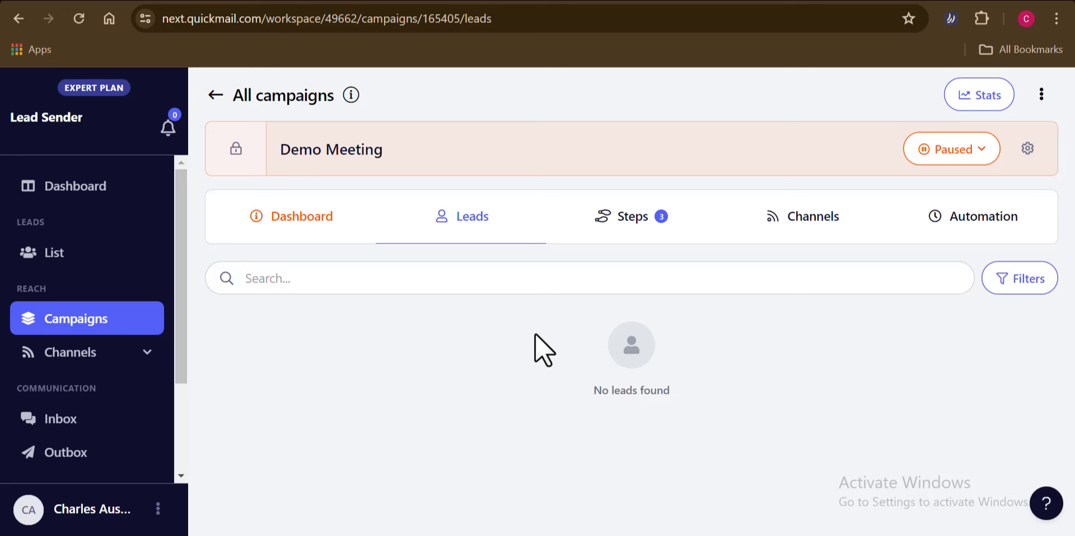
pyautogui.click(302, 217)
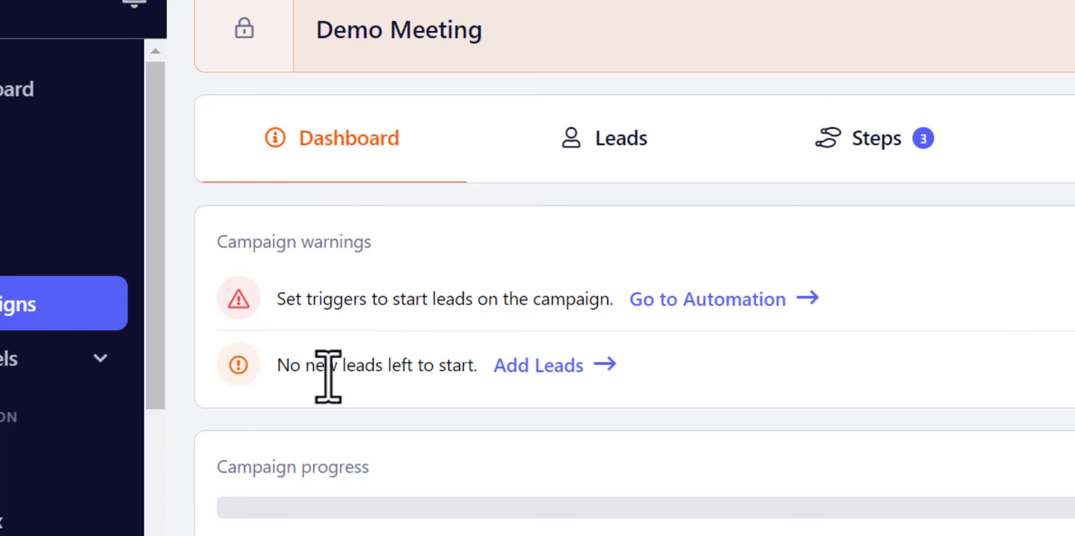
pyautogui.moveTo(277, 367); pyautogui.dragTo(479, 371)
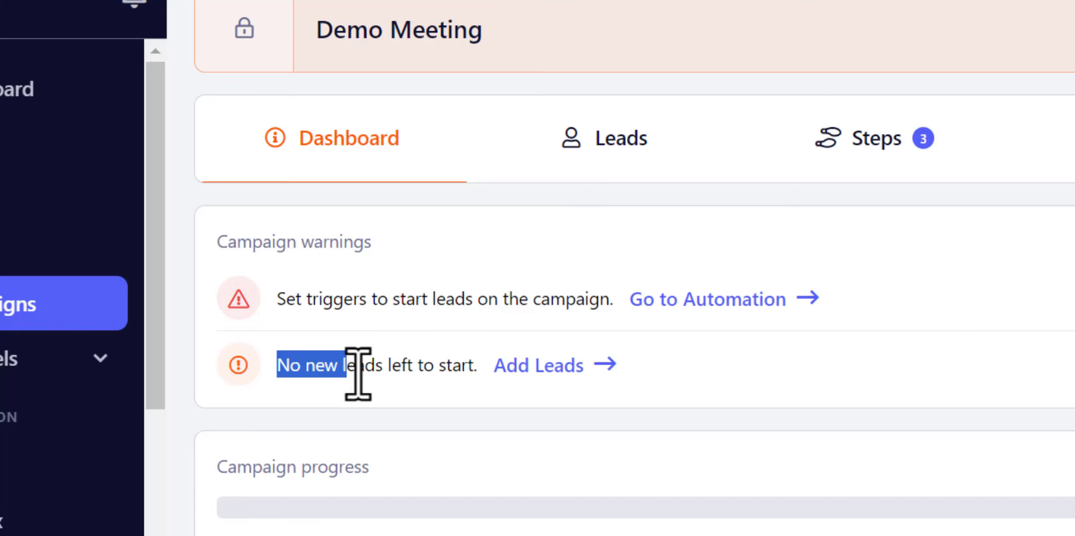
pyautogui.click(414, 359)
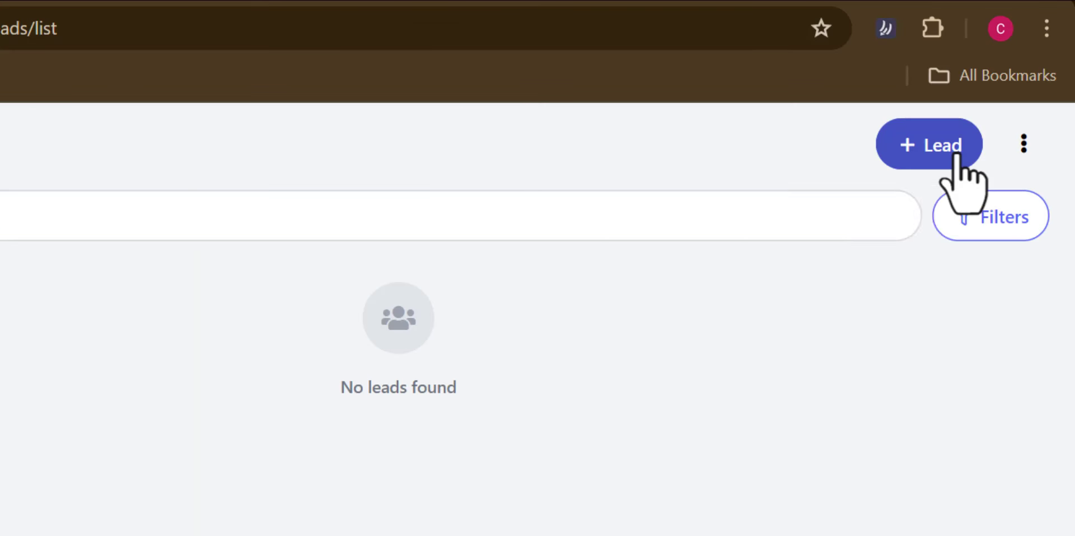
pyautogui.click(1048, 86)
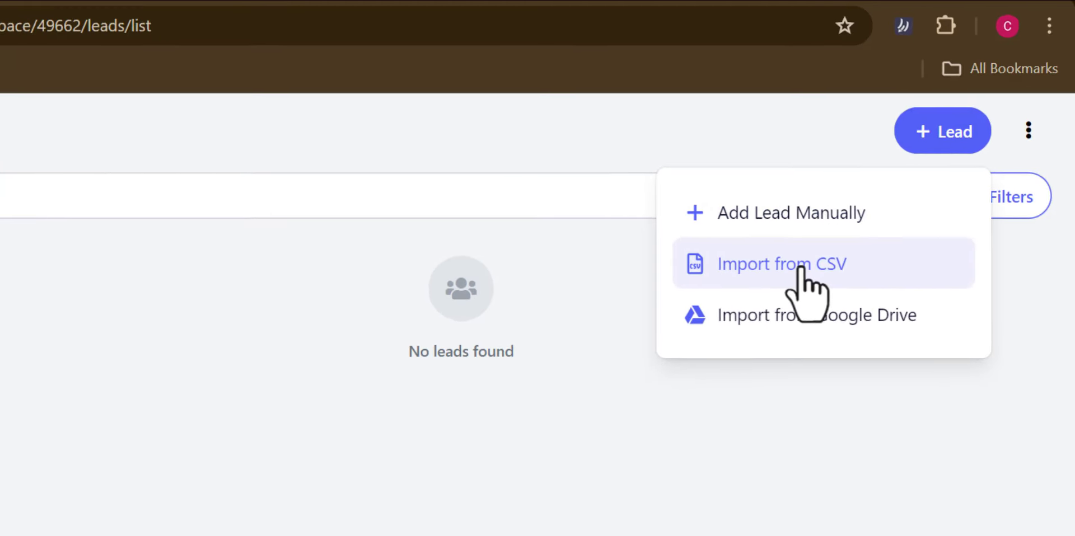
# Load the Sample CSV Output File for import, keeping email mapped to the Email column
pyautogui.click(770, 295)
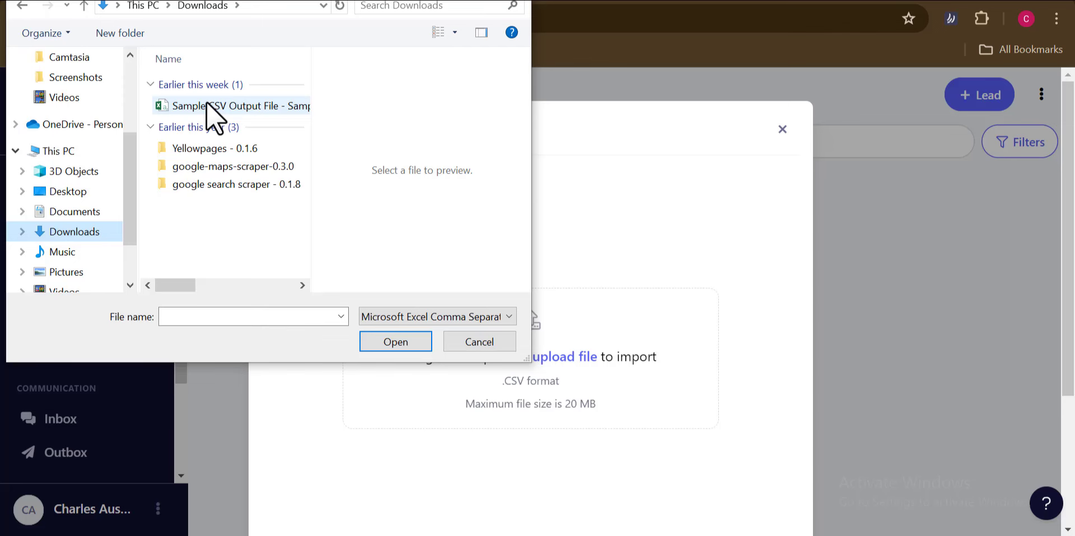
pyautogui.click(206, 106)
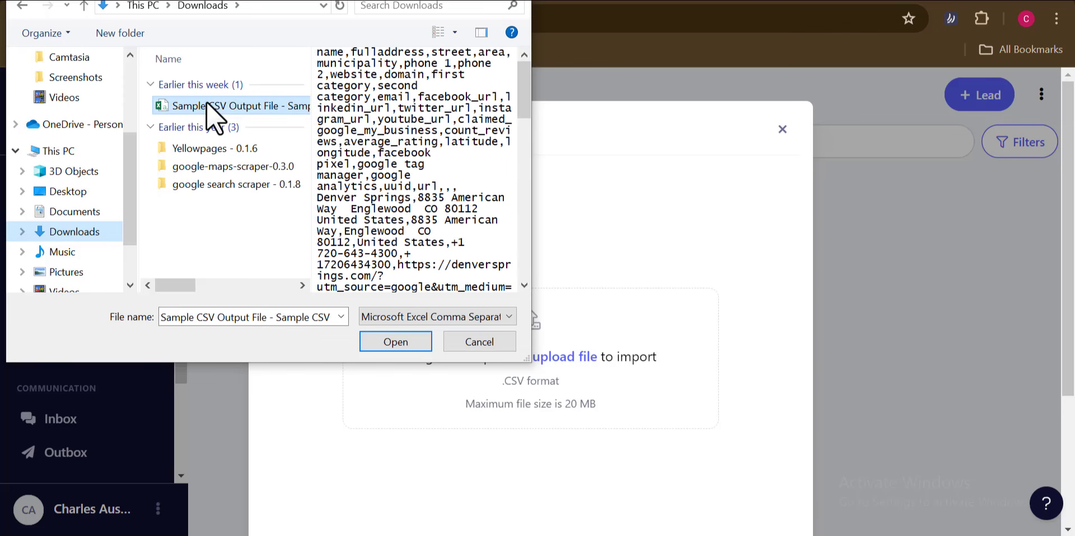
pyautogui.click(374, 338)
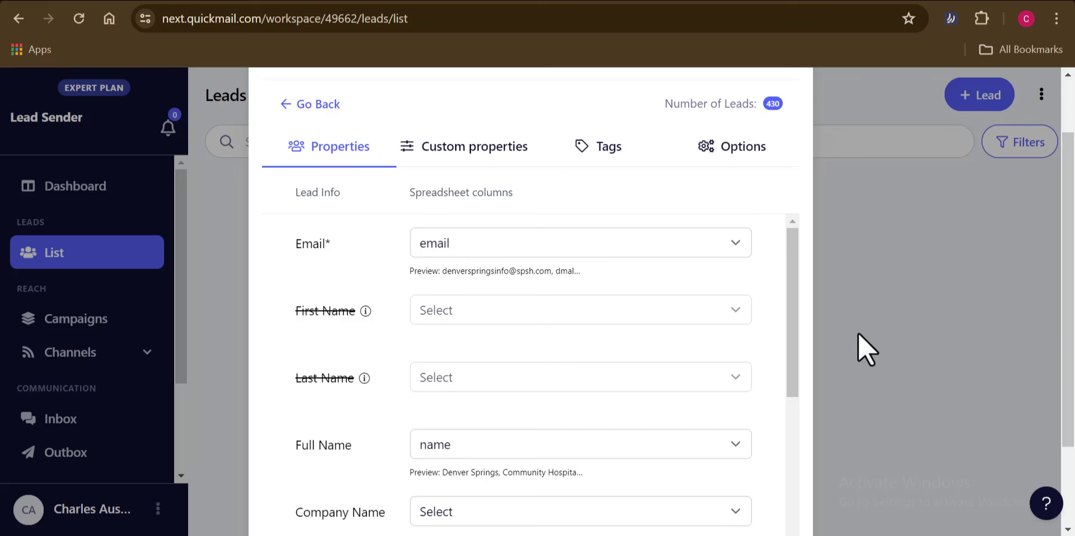
pyautogui.click(736, 249)
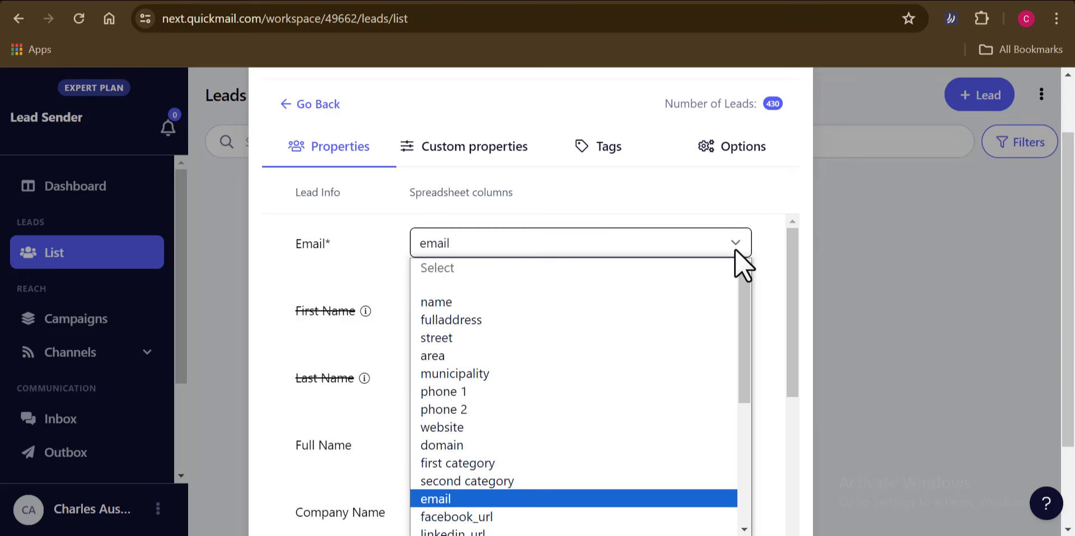
pyautogui.click(735, 248)
# Assign the imported leads to the Demo Meeting campaign, run the import and confirm
pyautogui.click(732, 146)
pyautogui.click(525, 270)
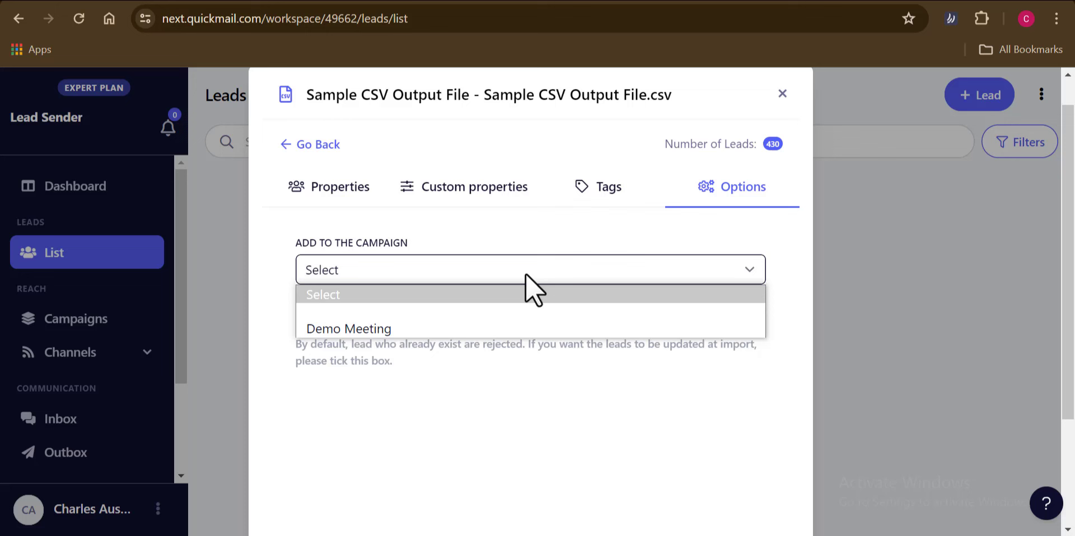
pyautogui.click(335, 330)
pyautogui.scroll(-3, 459, 377)
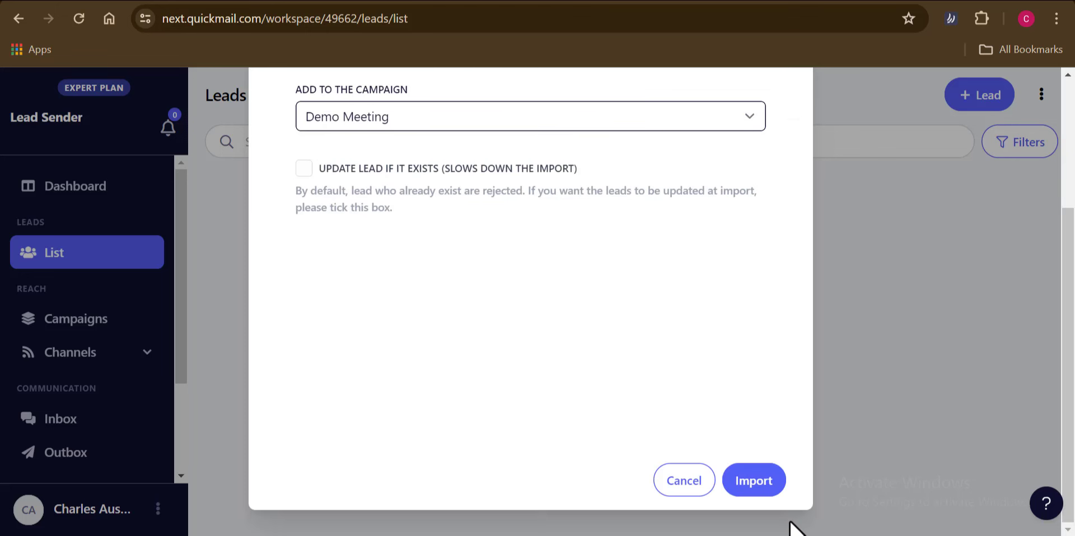
pyautogui.click(749, 487)
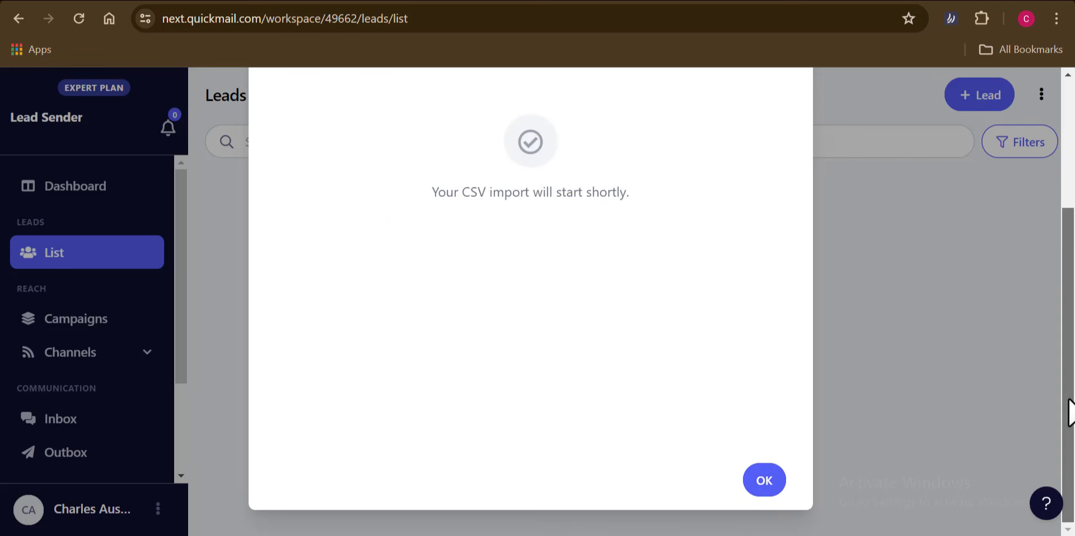
pyautogui.moveTo(1070, 412); pyautogui.dragTo(1073, 328)
pyautogui.click(773, 496)
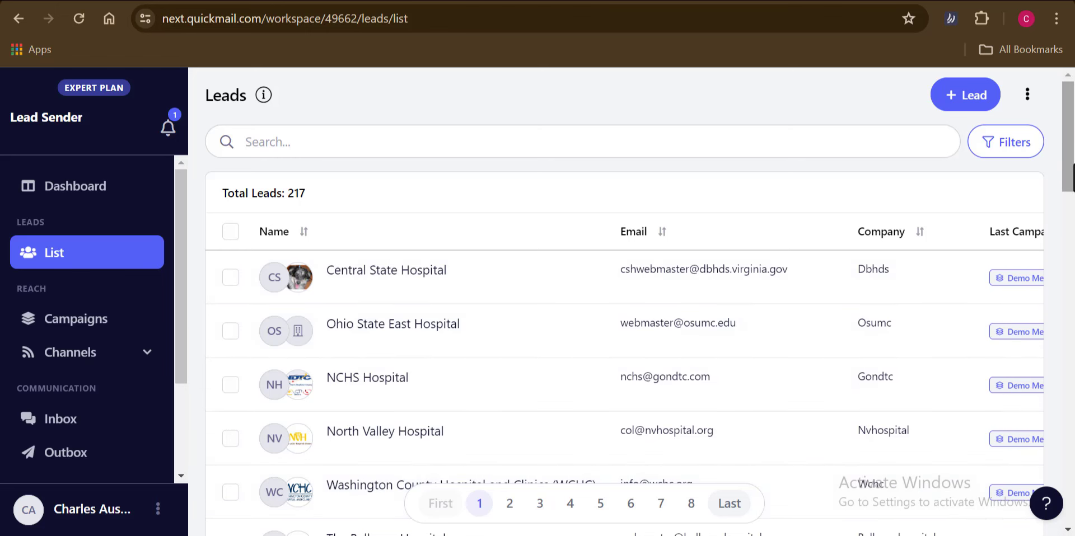
# Scroll the Demo Meeting dashboard to review 217 leads, 0 emails sent and 0% open rate
pyautogui.scroll(-1, 1073, 207)
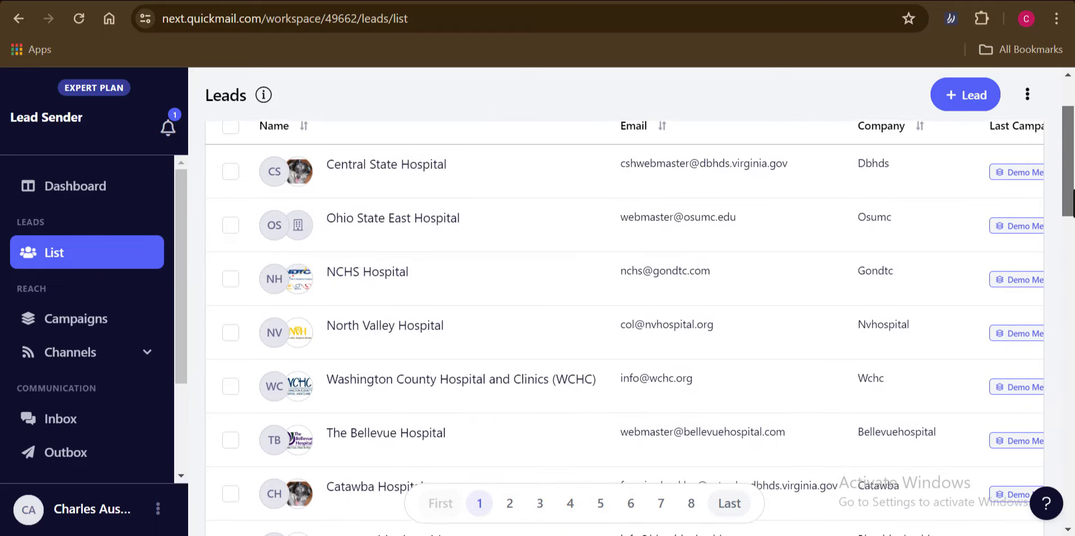
pyautogui.moveTo(1073, 186); pyautogui.dragTo(1069, 515)
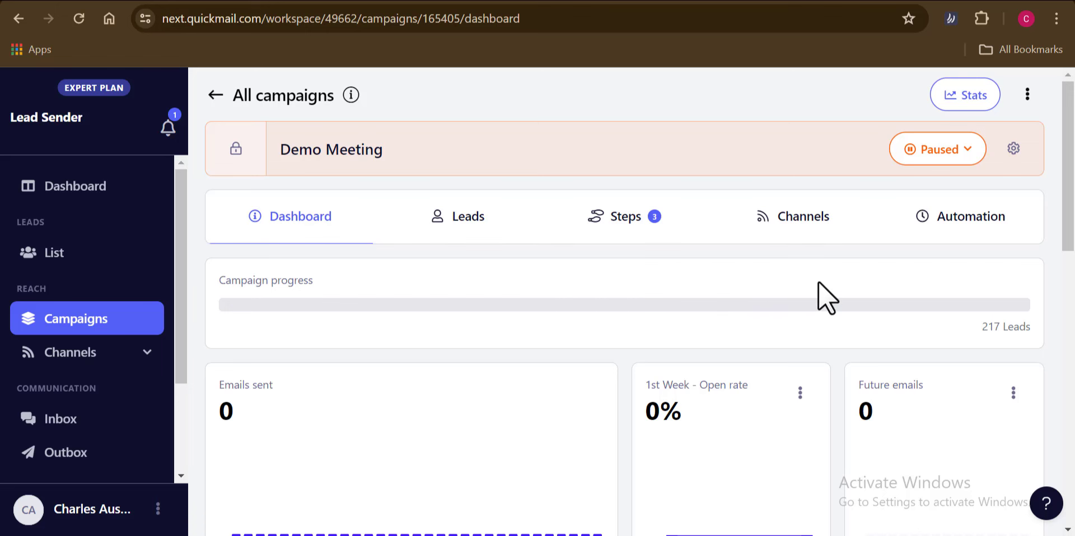
pyautogui.moveTo(1070, 228); pyautogui.dragTo(1073, 165)
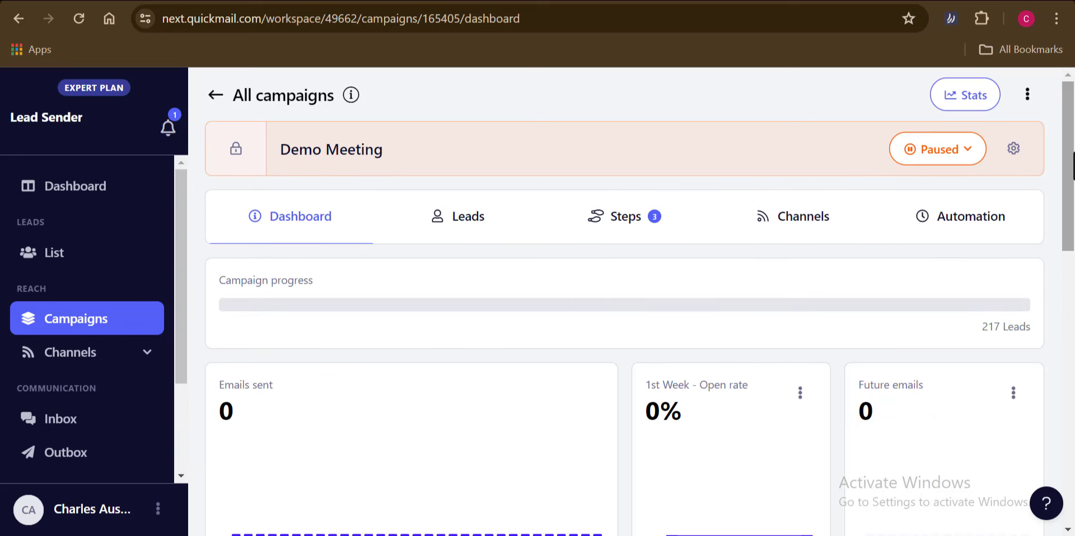
# Run Test campaign on Demo Meeting and send the test emails To myself
pyautogui.click(1028, 94)
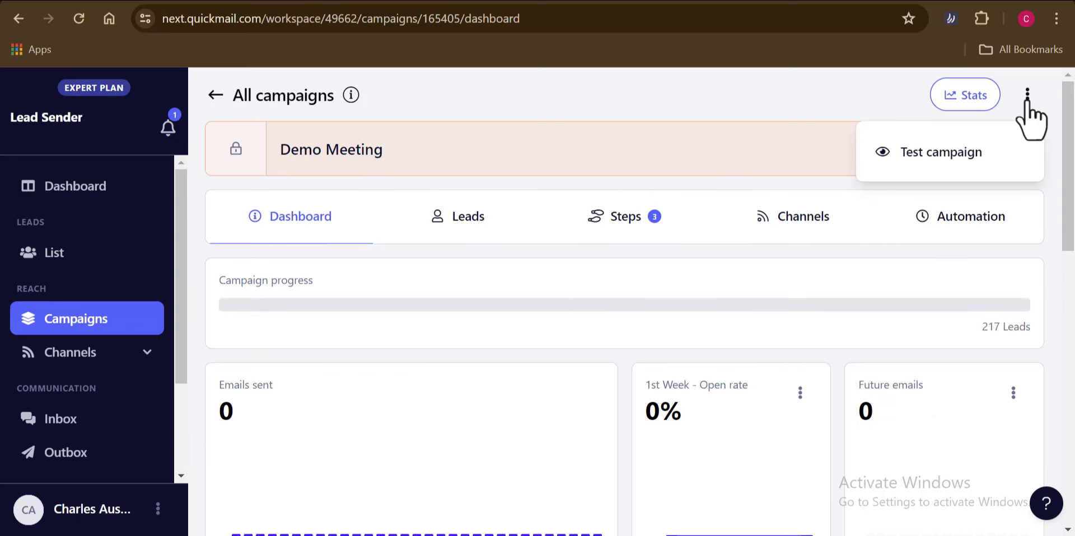
pyautogui.click(935, 162)
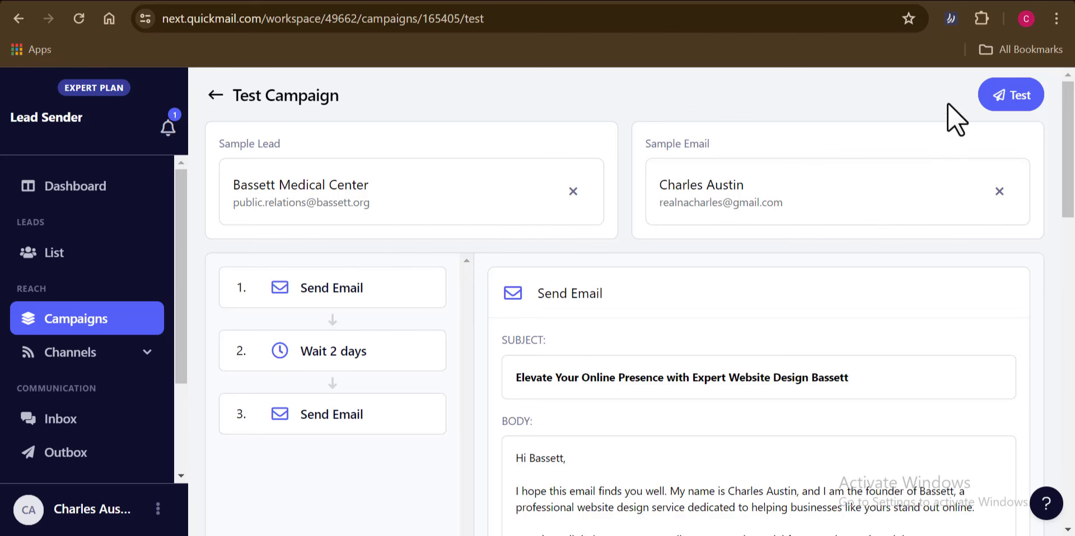
pyautogui.click(1007, 107)
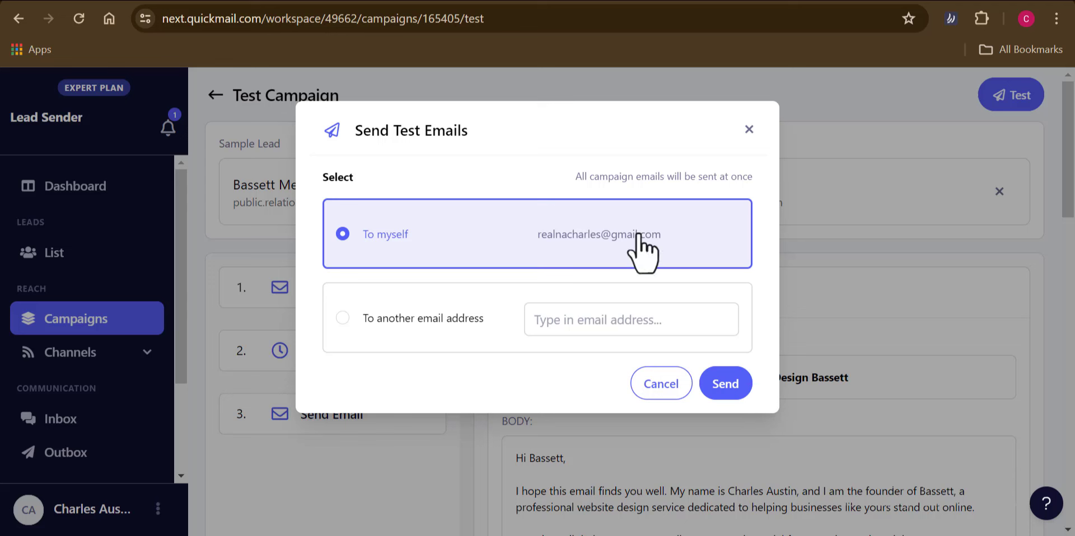
pyautogui.click(728, 387)
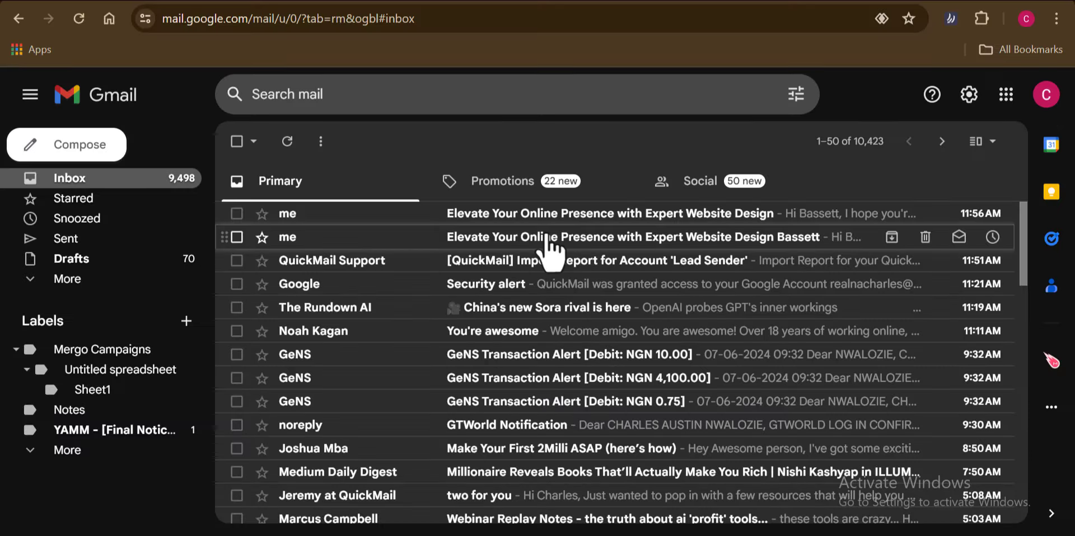
# Read the first Elevate Your Online Presence test email, then the follow-up test email
pyautogui.click(518, 382)
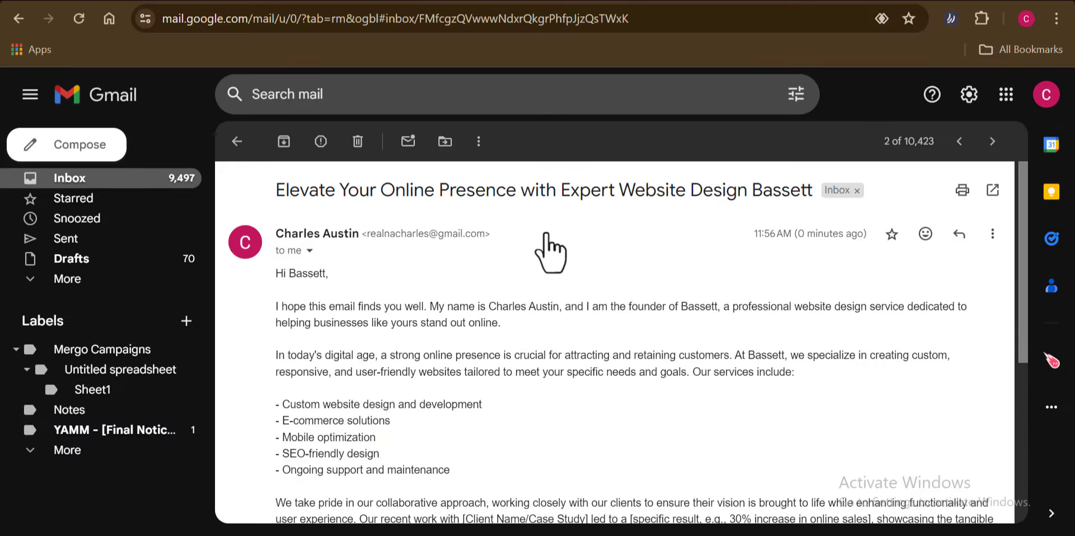
pyautogui.click(569, 251)
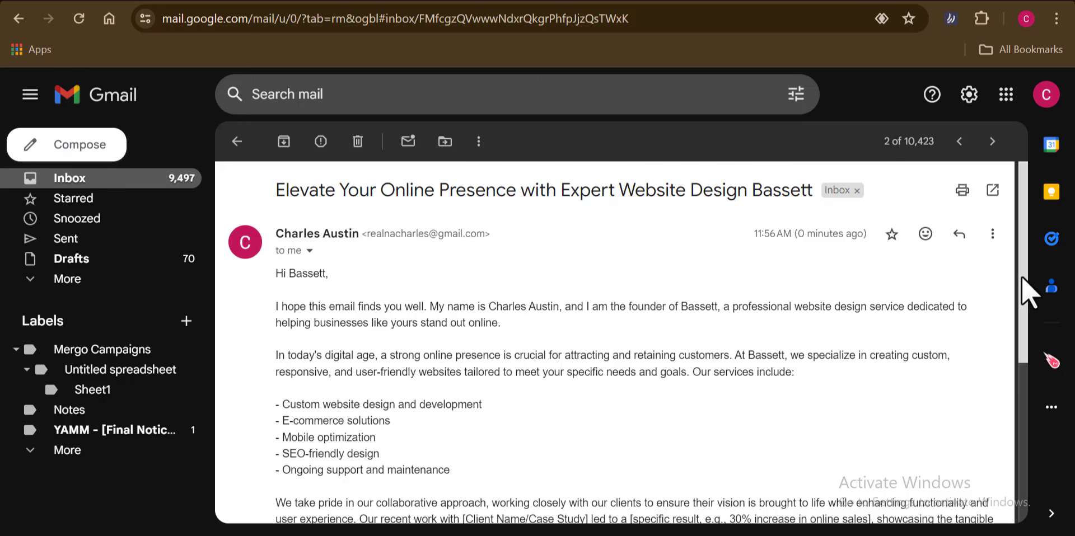
pyautogui.moveTo(1022, 290)
pyautogui.mouseDown()
pyautogui.moveTo(1006, 455)
pyautogui.moveTo(1030, 353)
pyautogui.moveTo(1029, 250)
pyautogui.mouseUp()
pyautogui.click(237, 141)
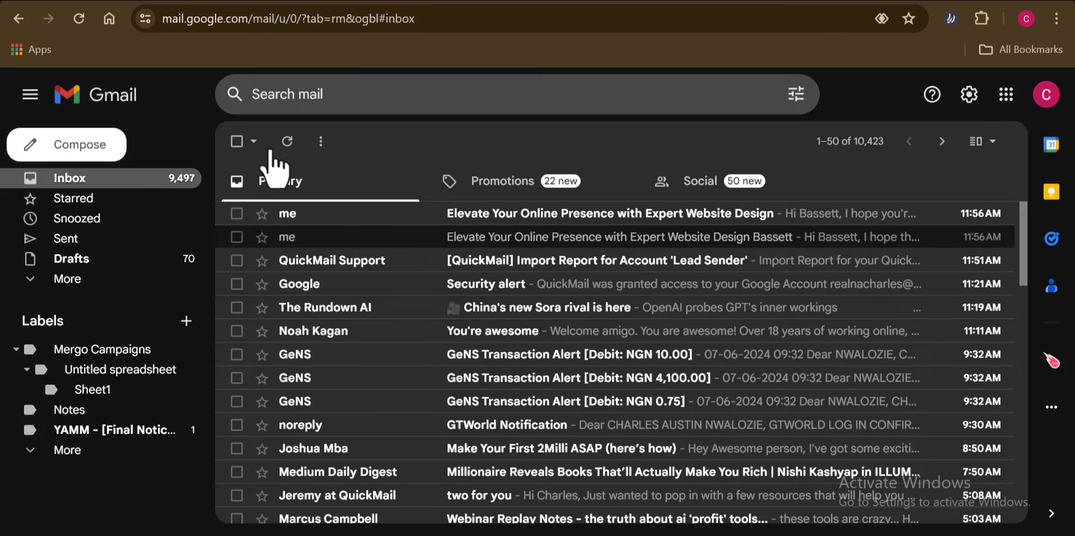
pyautogui.click(463, 212)
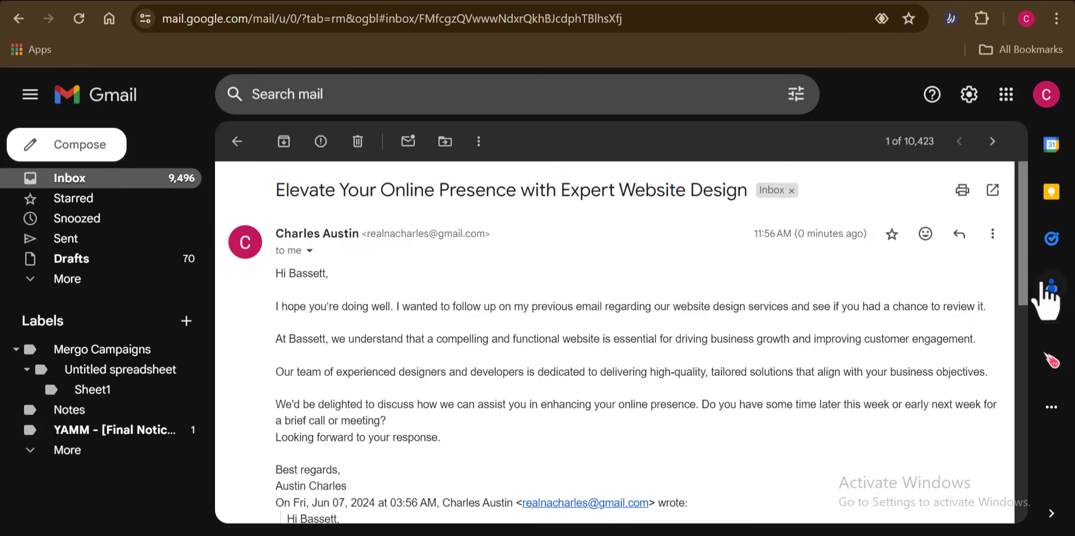
pyautogui.scroll(-1, 1029, 313)
pyautogui.moveTo(1026, 301); pyautogui.dragTo(1029, 260)
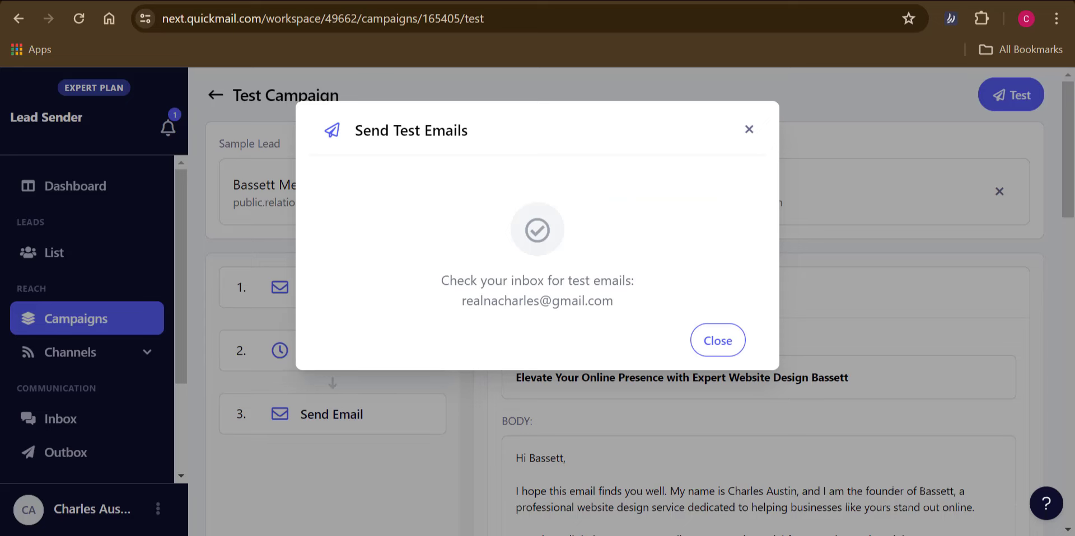
# Close the Send Test Emails dialog and set the Demo Meeting campaign status to Live
pyautogui.click(711, 342)
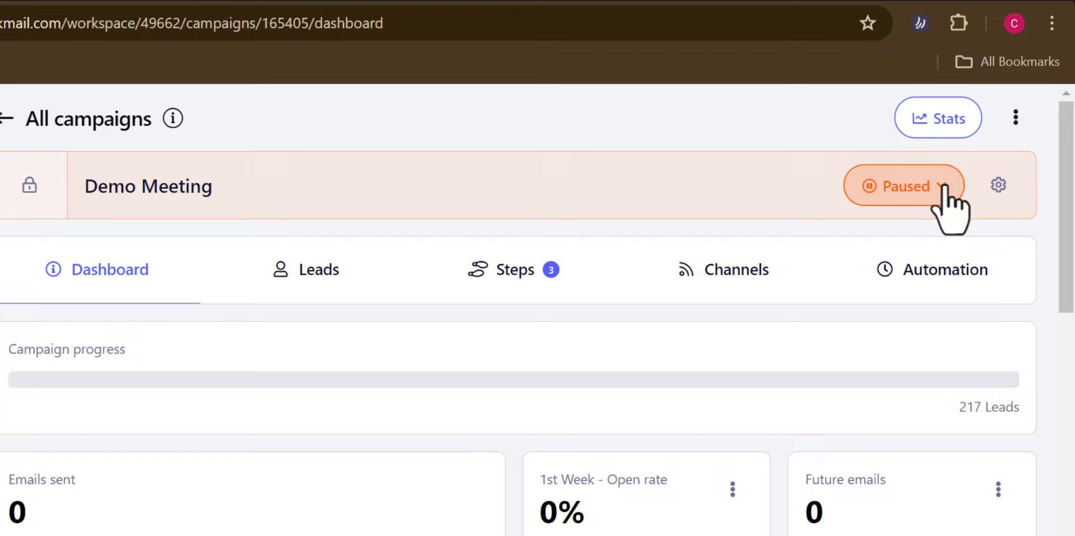
pyautogui.click(970, 149)
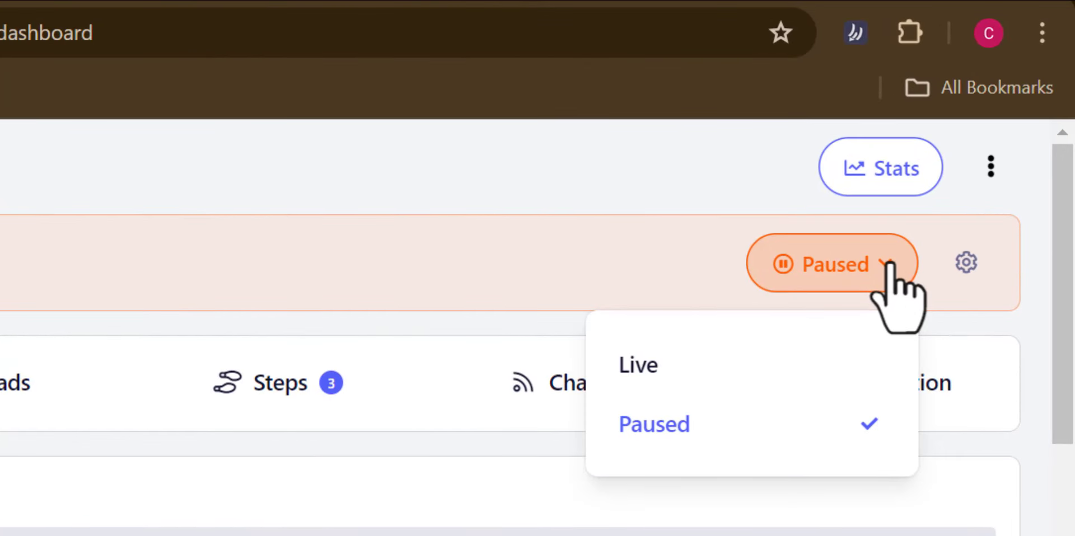
pyautogui.click(757, 379)
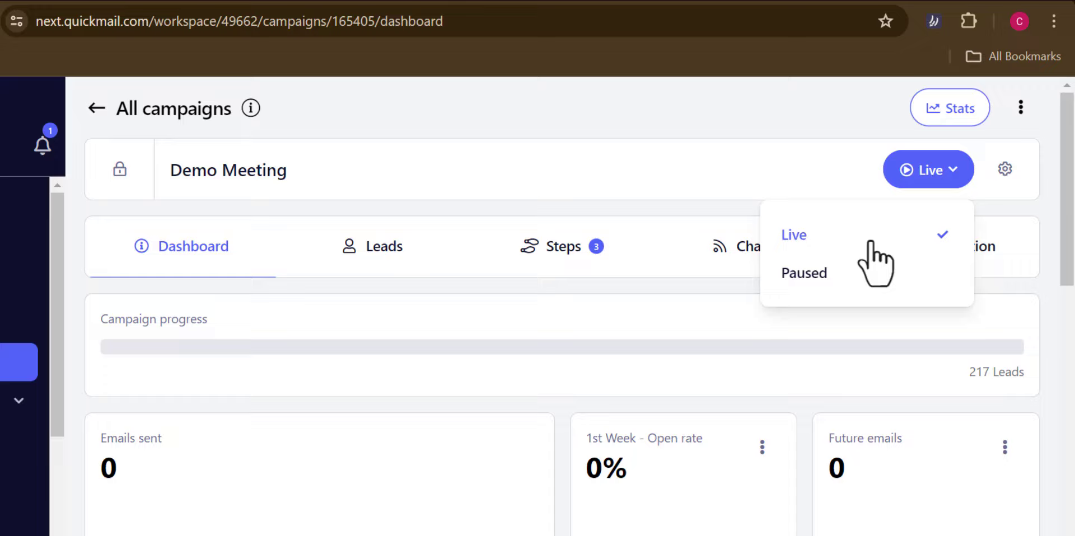
pyautogui.click(782, 323)
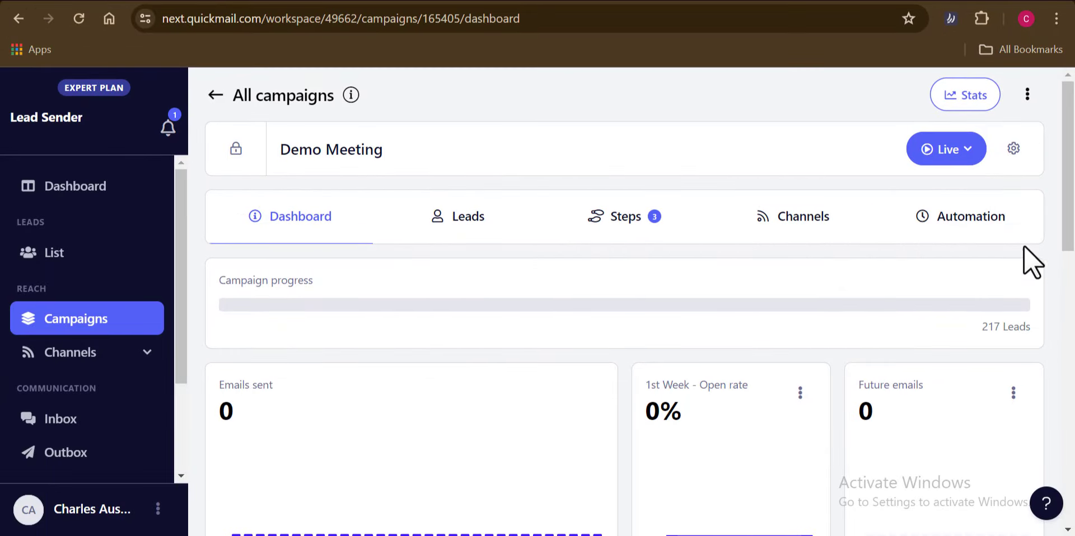
pyautogui.moveTo(1066, 218); pyautogui.dragTo(1073, 182)
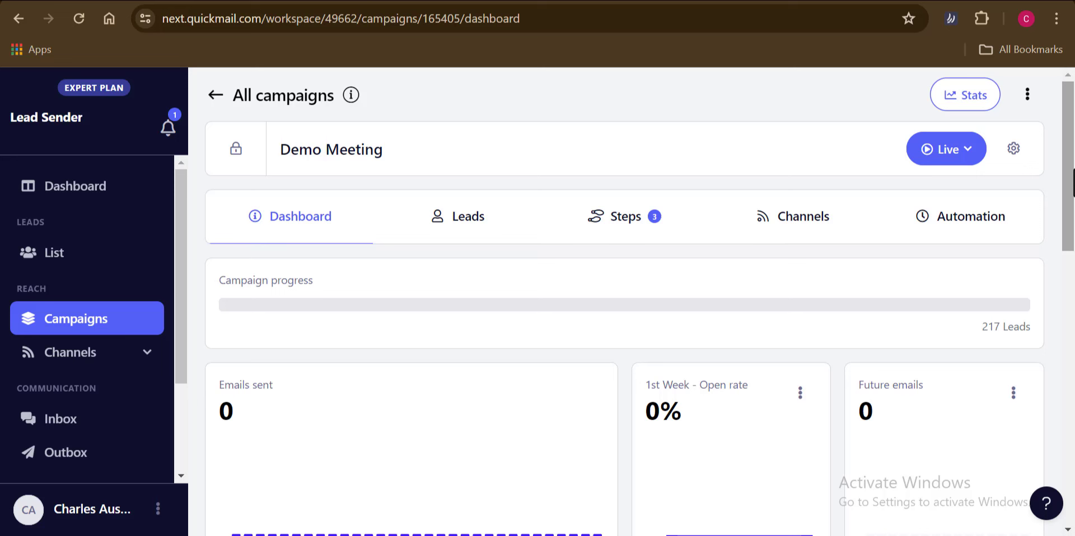
# Switch the Demo Meeting campaign status back to Paused
pyautogui.click(947, 149)
pyautogui.click(848, 247)
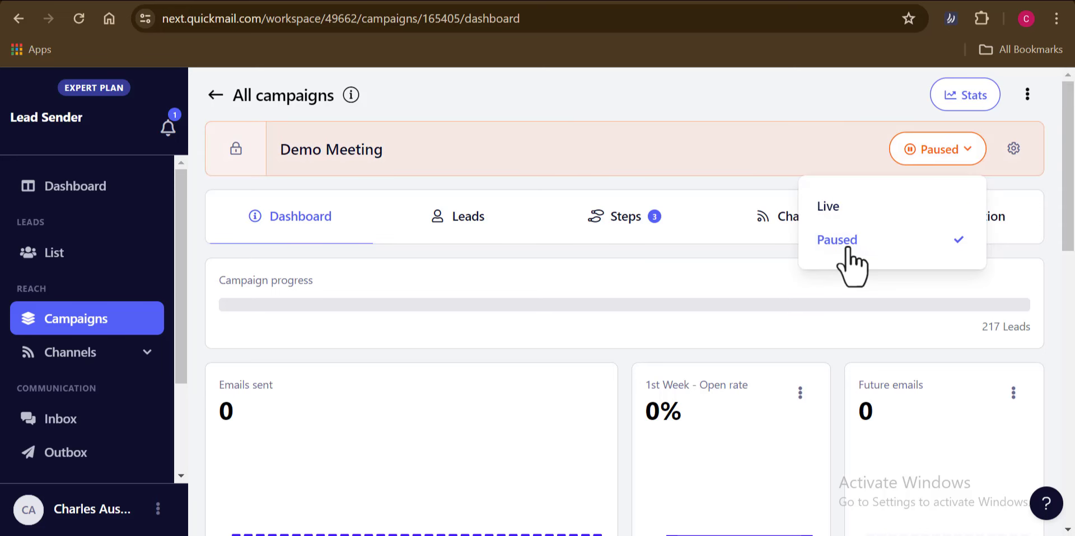
pyautogui.click(655, 286)
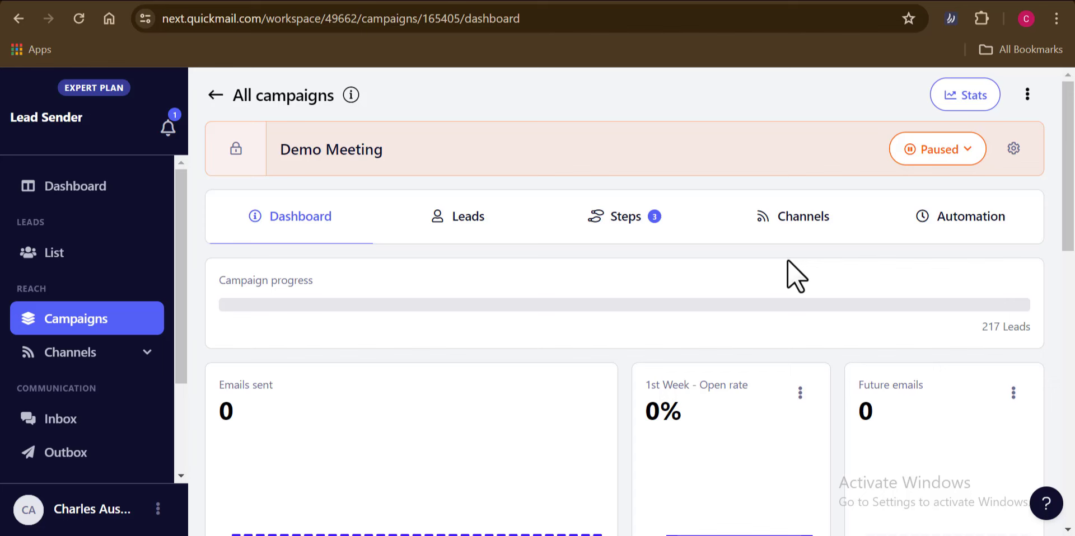
# Open Channels > LinkedIn and view the Add LinkedIn Account form's cookies field
pyautogui.click(70, 352)
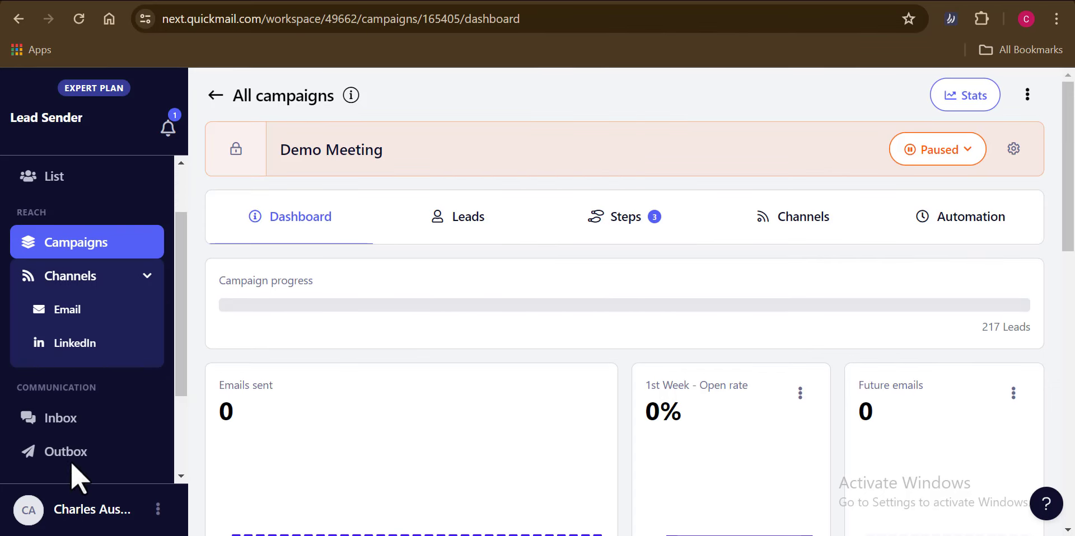
pyautogui.scroll(-1, 84, 344)
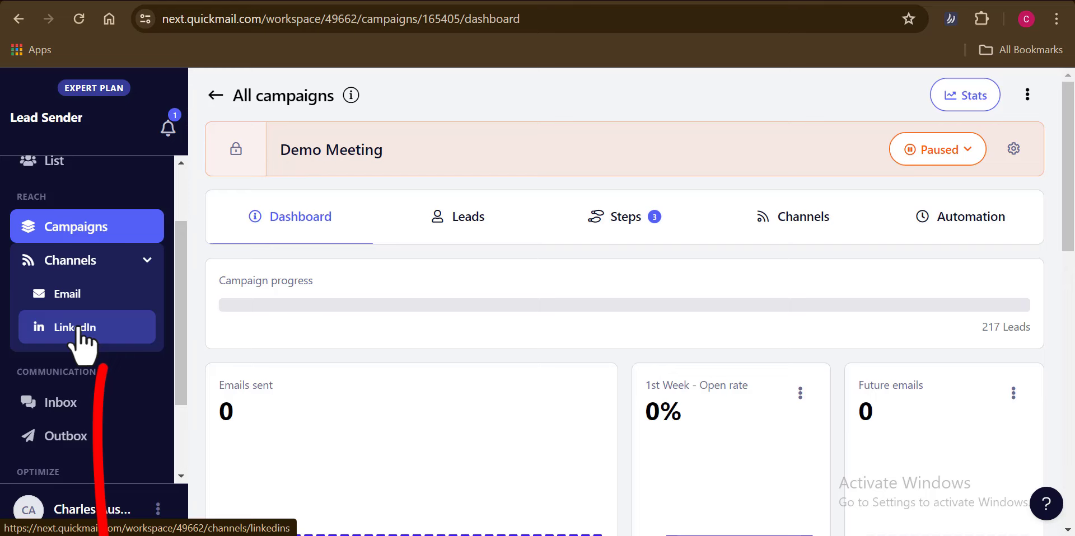
pyautogui.click(78, 331)
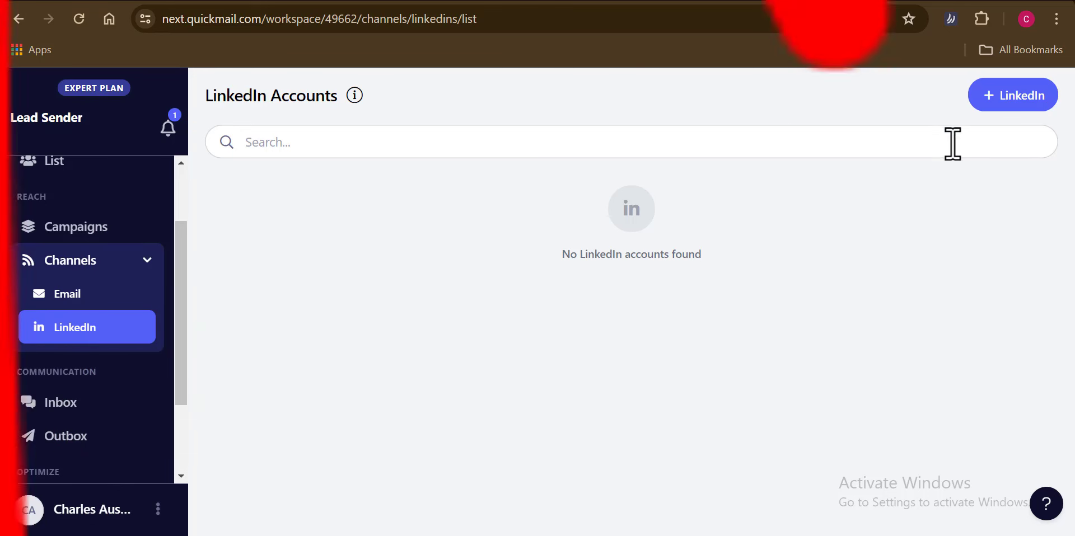
pyautogui.click(1025, 96)
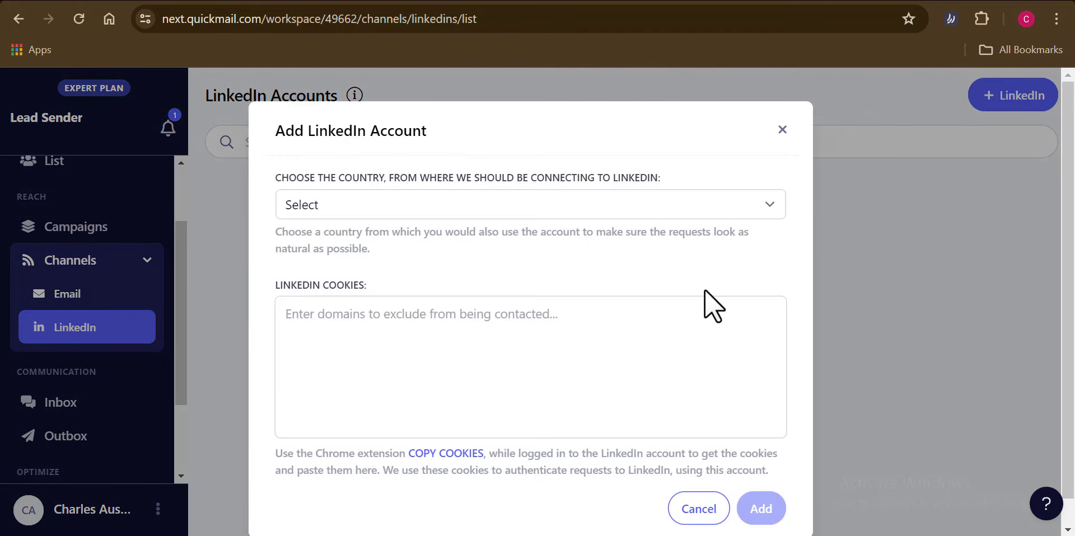
pyautogui.click(734, 394)
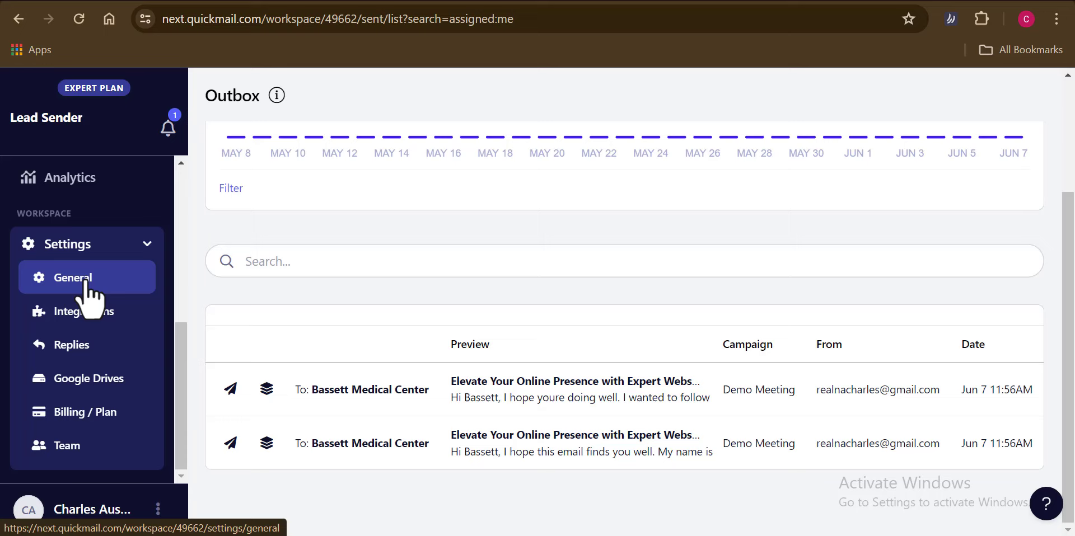
# Inspect the Lead Sender workspace name and stats timezones, then view Integrations' Email verification section
pyautogui.click(85, 281)
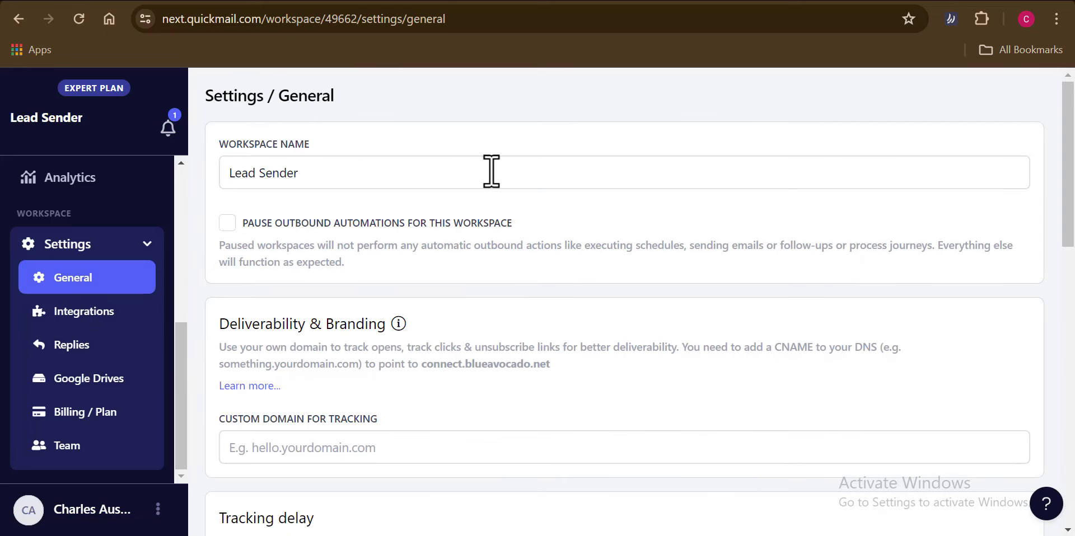
pyautogui.click(466, 174)
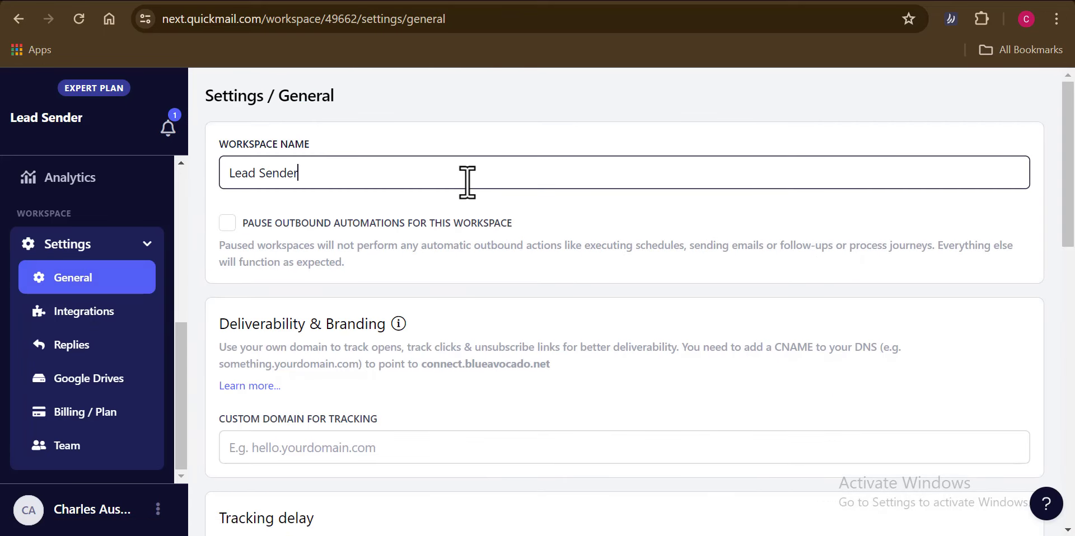
pyautogui.tripleClick(354, 173)
pyautogui.click(360, 174)
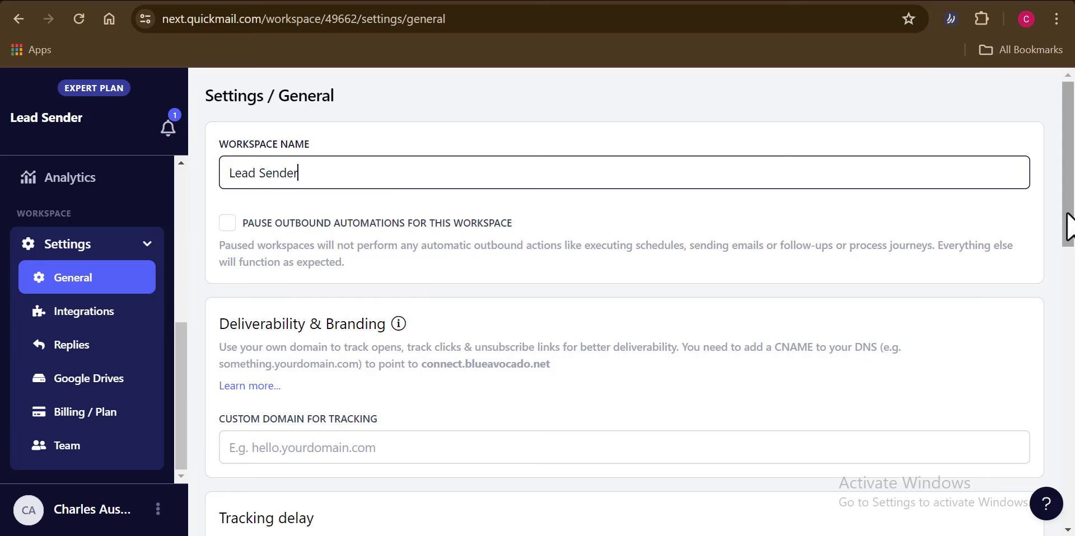
pyautogui.moveTo(1068, 227); pyautogui.dragTo(1066, 454)
pyautogui.click(996, 219)
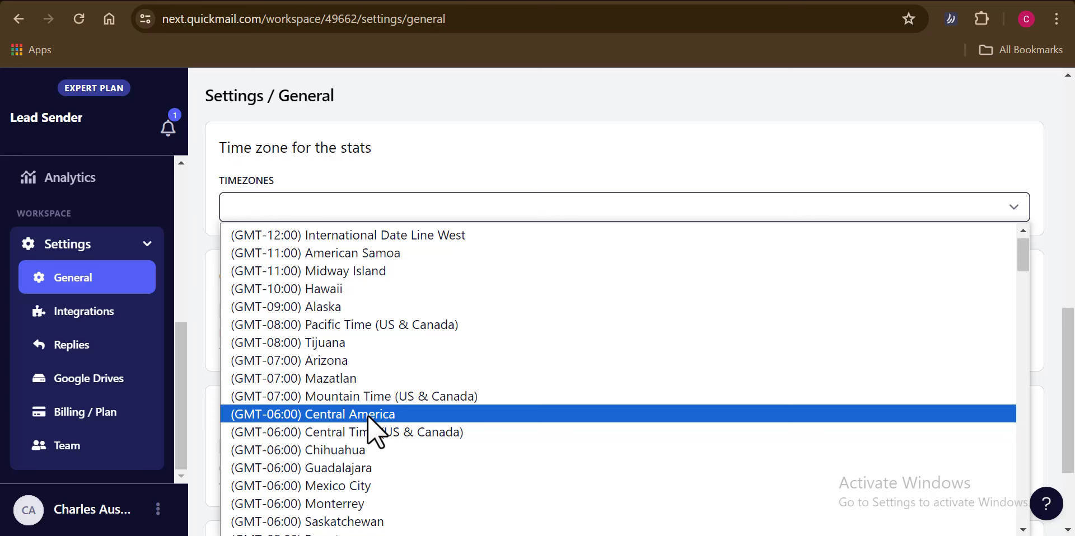
pyautogui.click(97, 321)
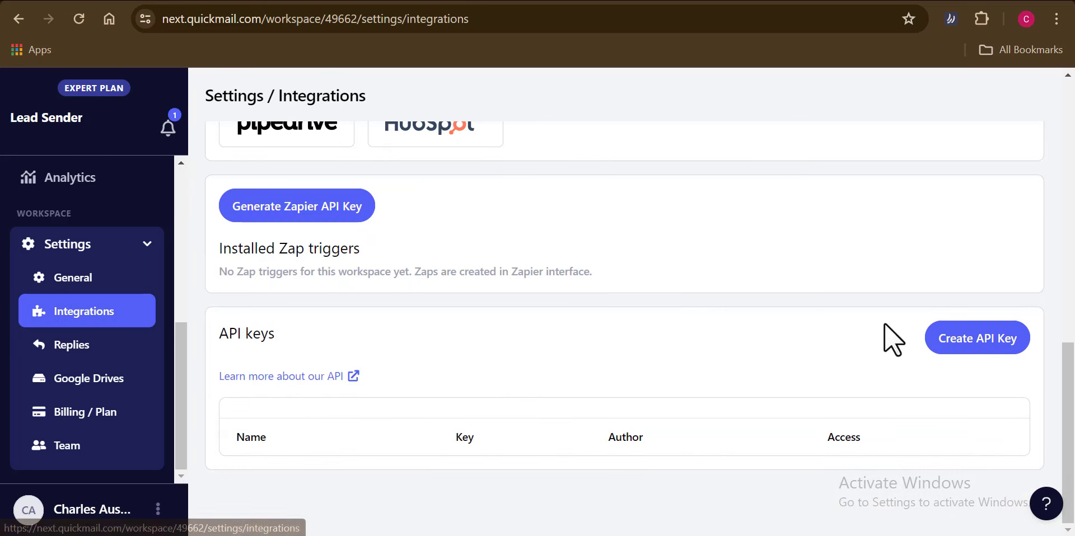
pyautogui.moveTo(1068, 378); pyautogui.dragTo(1070, 104)
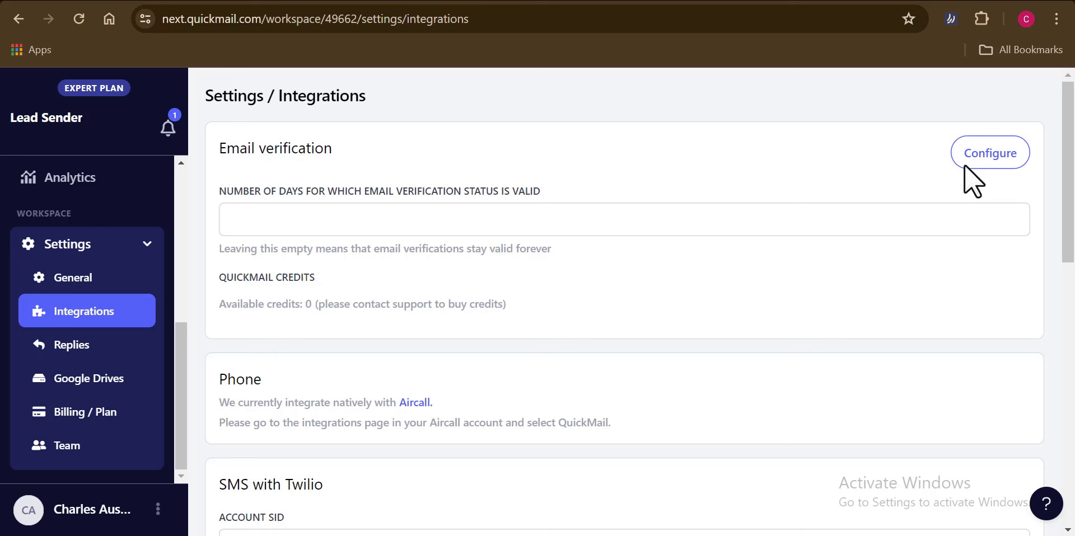
# Choose Bouncer as the external email verification provider, then open a new browser tab
pyautogui.click(1011, 159)
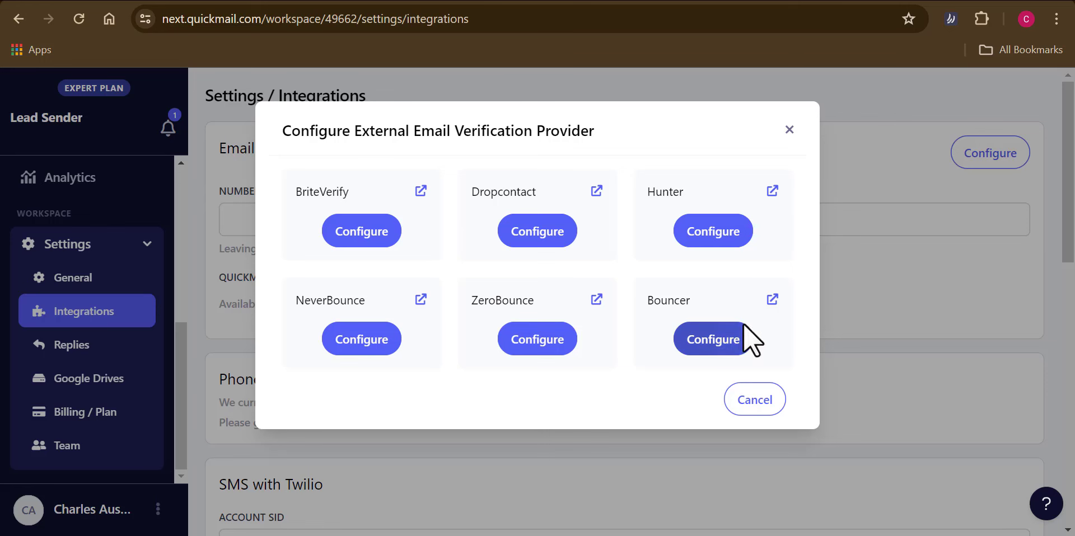
pyautogui.click(722, 340)
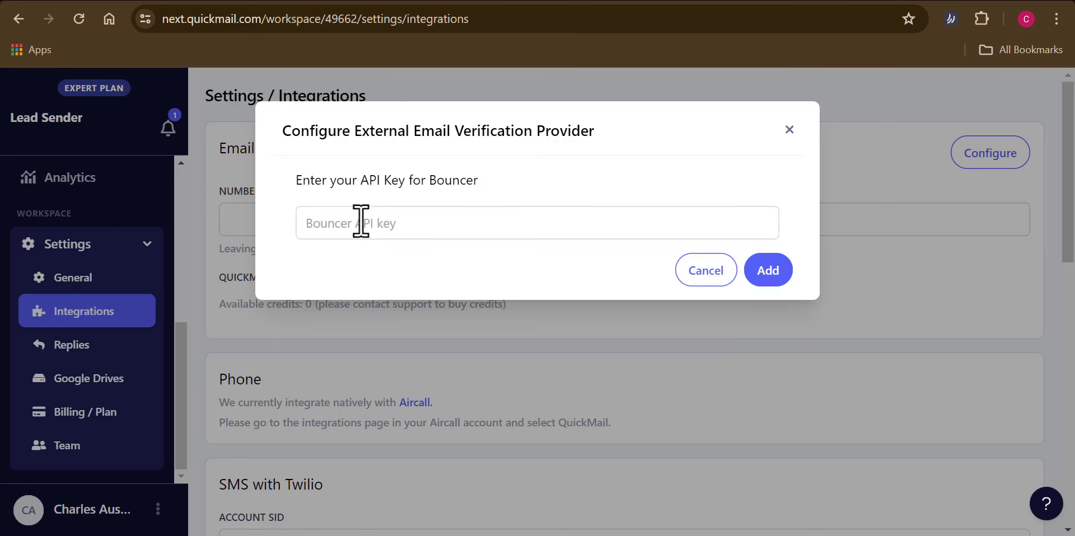
pyautogui.click(377, 228)
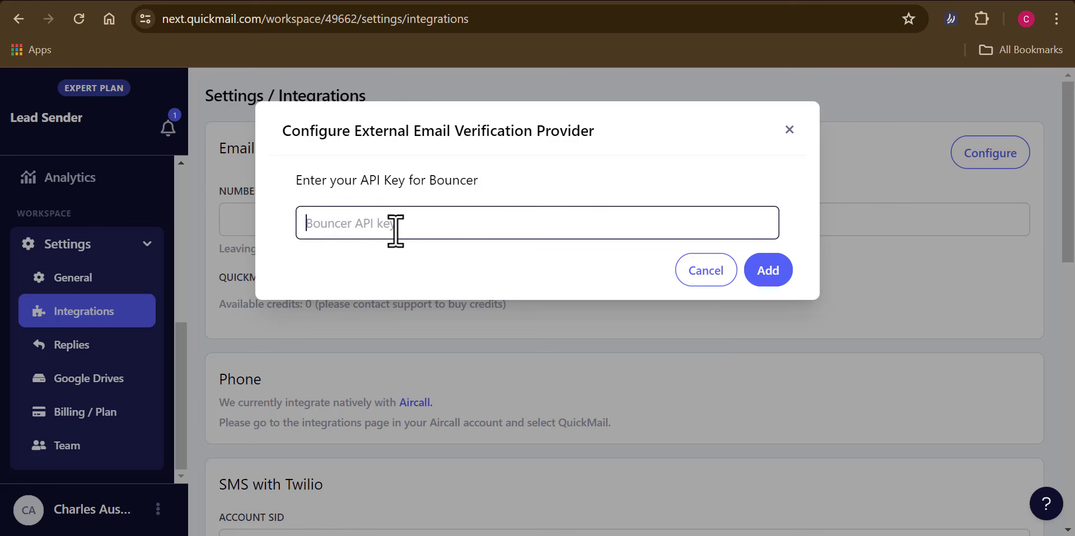
pyautogui.hotkey('ctrl', 't')
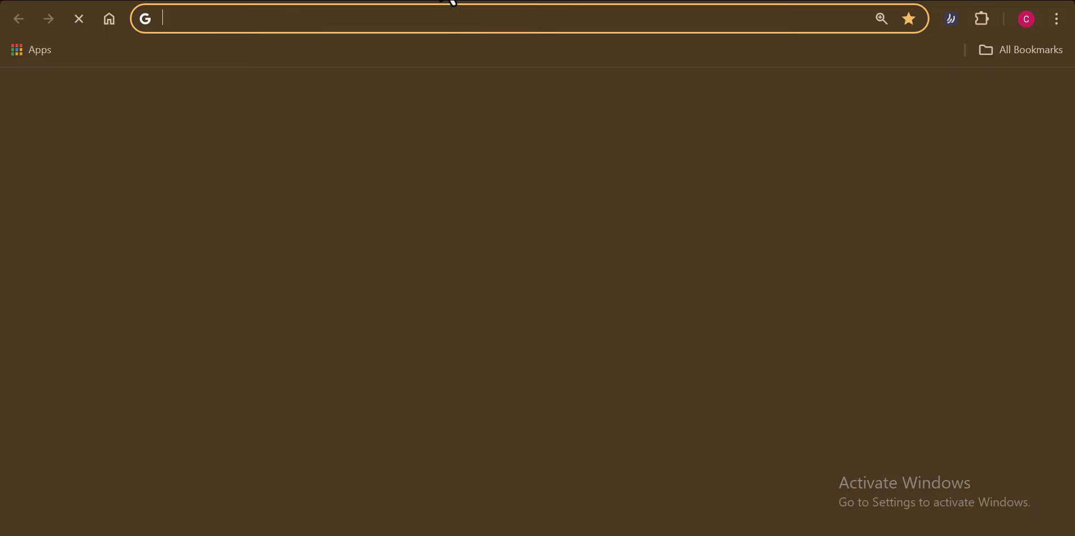
# Copy the existing API key from the API page of Bouncer's web app at app.usebouncer.com
pyautogui.click(456, 22)
pyautogui.write('bouncer')
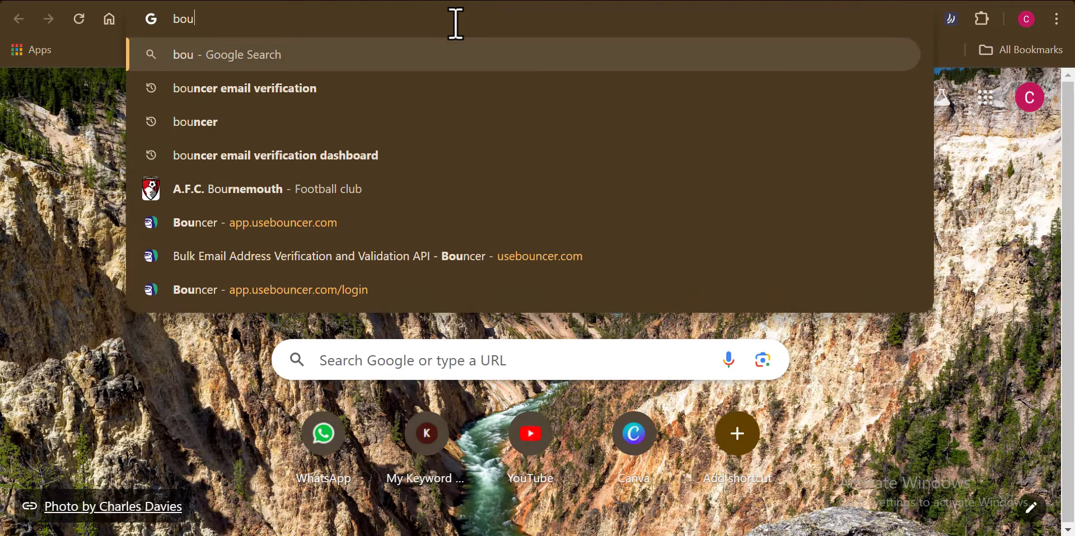
pyautogui.click(717, 124)
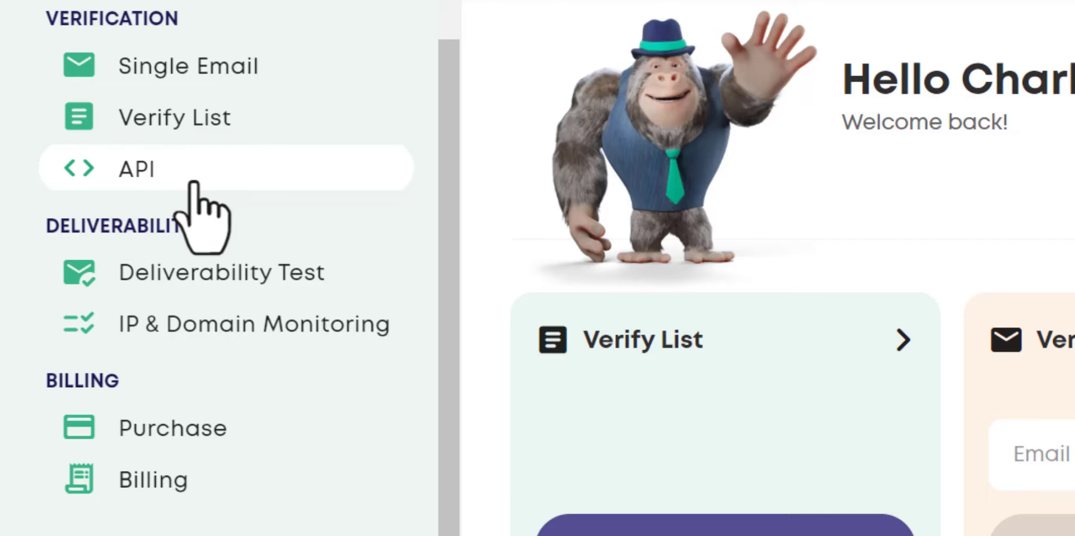
pyautogui.click(192, 184)
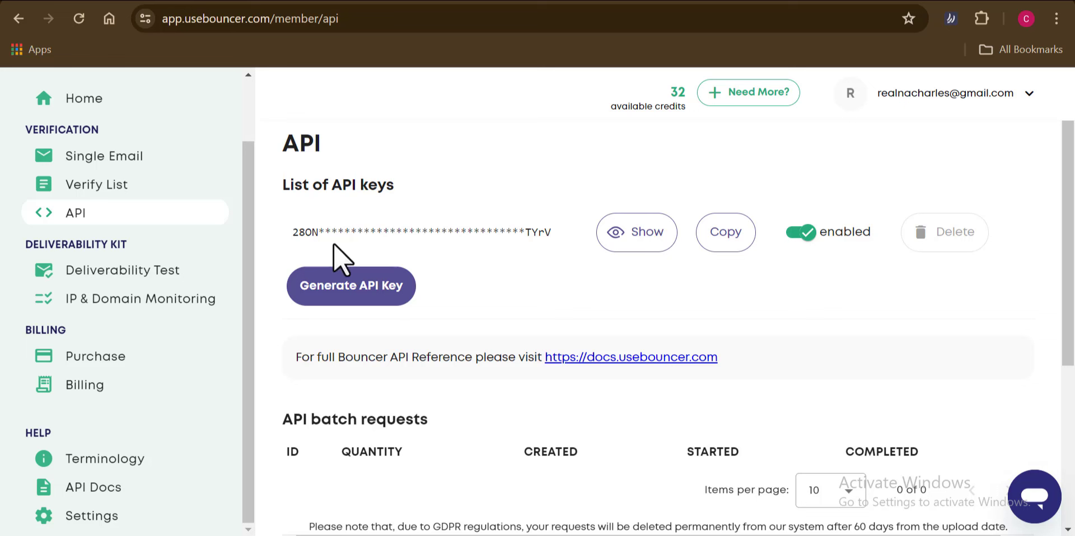
pyautogui.click(727, 232)
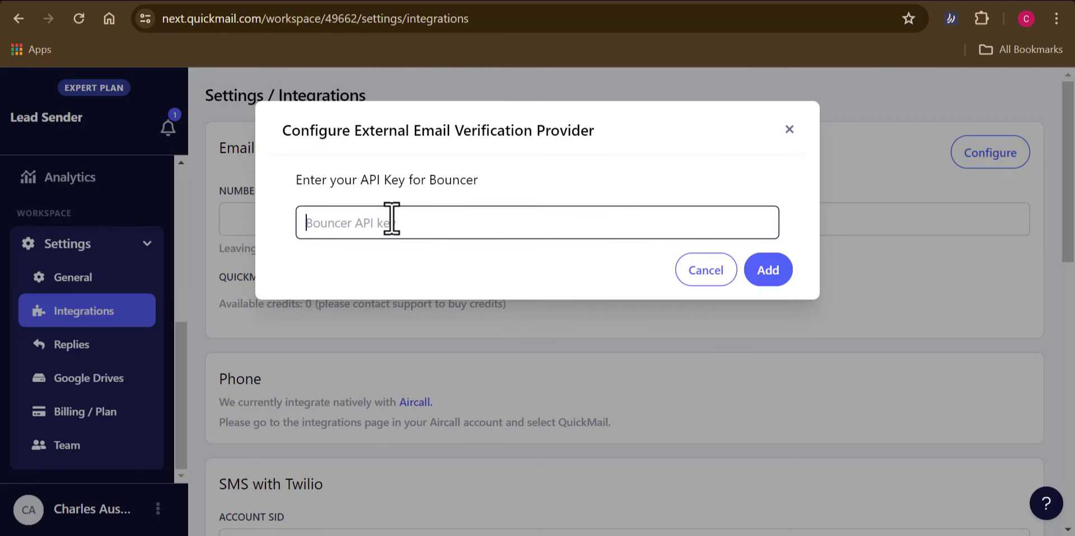
# Save the pasted Bouncer API key and confirm 32 available verification credits
pyautogui.hotkey('ctrl', 'v')
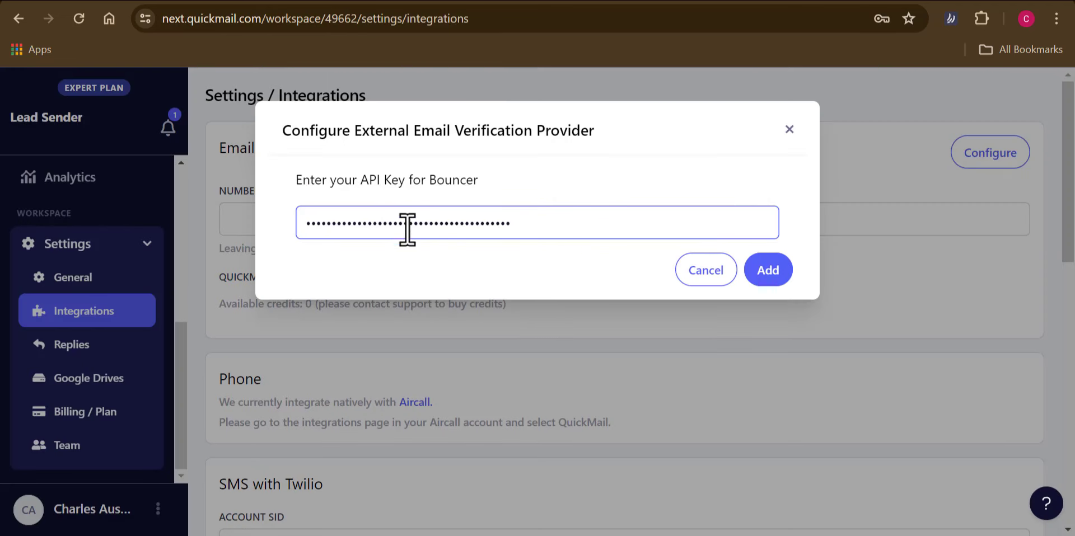
pyautogui.click(774, 274)
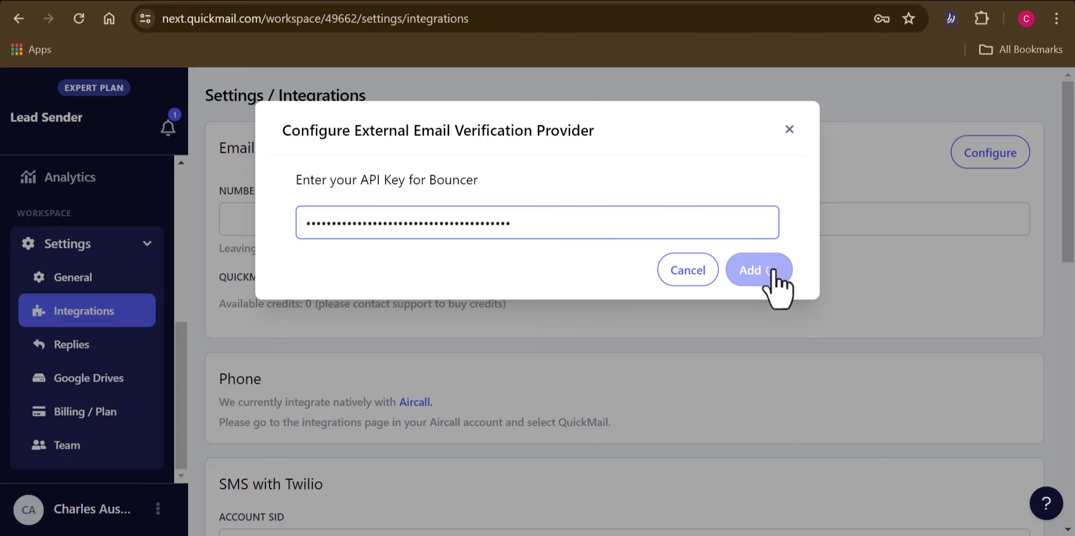
pyautogui.scroll(-3, 768, 288)
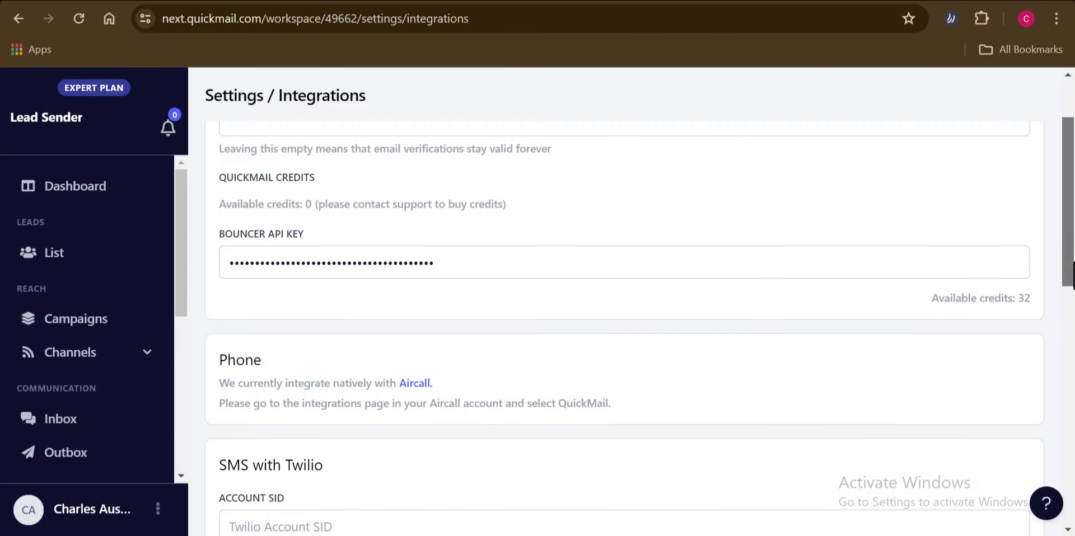
pyautogui.moveTo(921, 268); pyautogui.dragTo(1037, 268)
pyautogui.click(1025, 267)
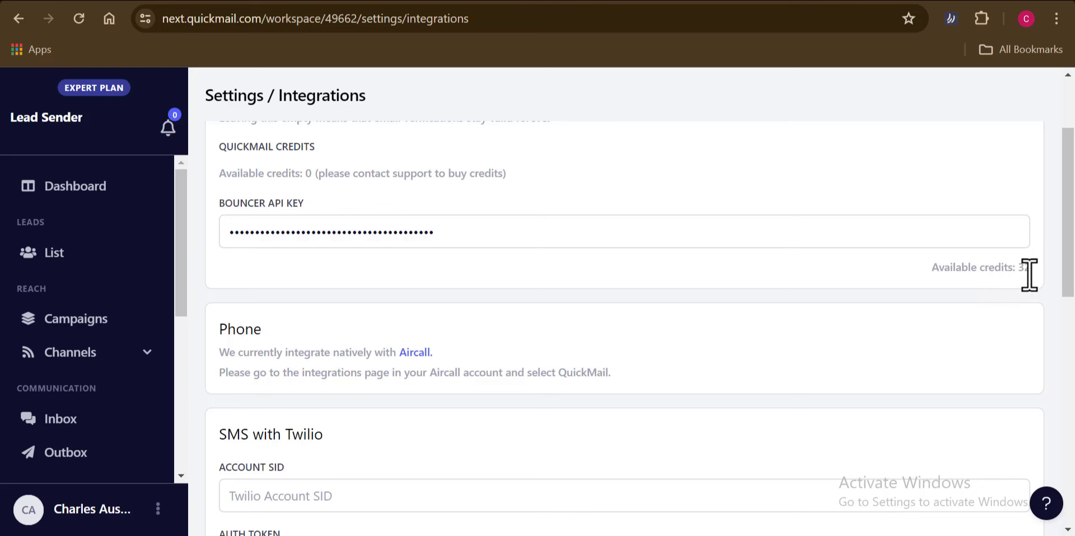
# Review the Integrations page's CRM, Zapier and API keys sections
pyautogui.moveTo(1066, 280); pyautogui.dragTo(1072, 423)
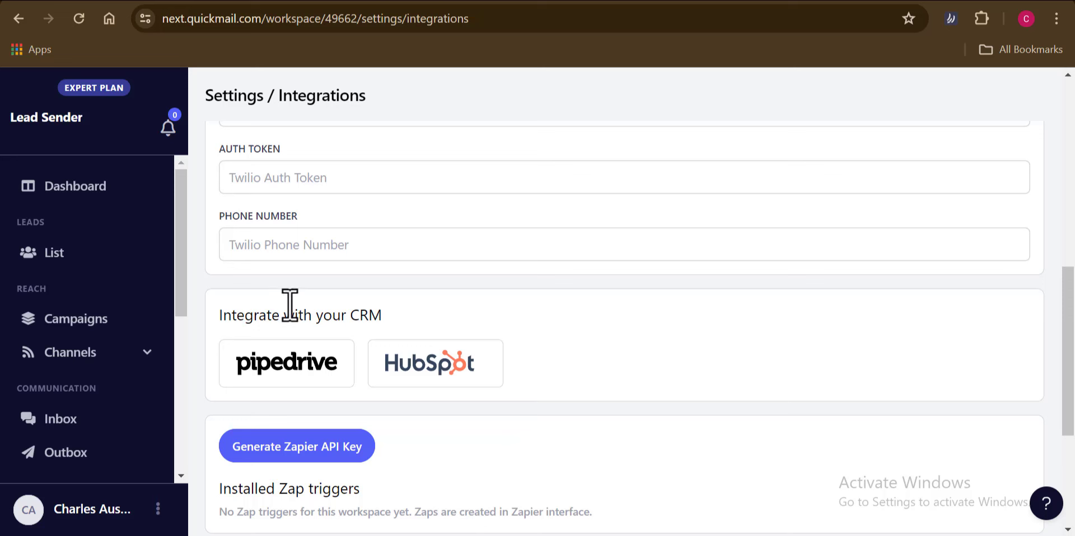
pyautogui.moveTo(396, 308); pyautogui.dragTo(227, 311)
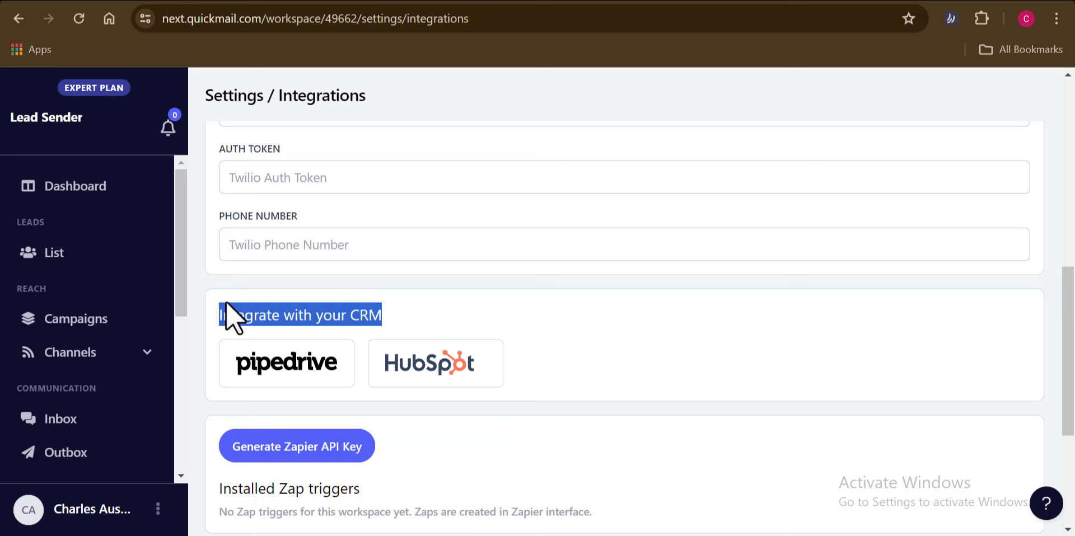
pyautogui.click(376, 306)
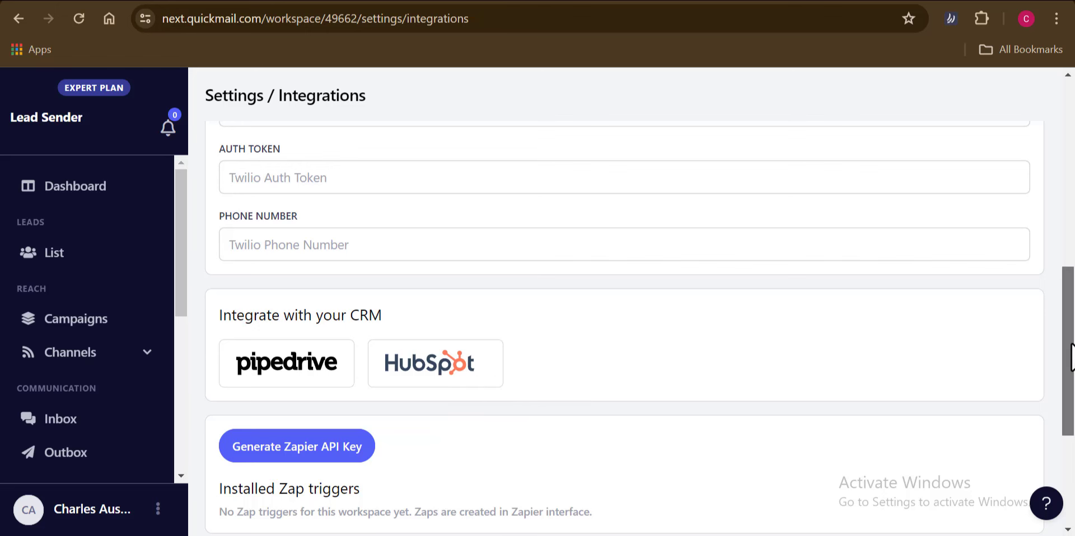
pyautogui.moveTo(1068, 355); pyautogui.dragTo(1071, 460)
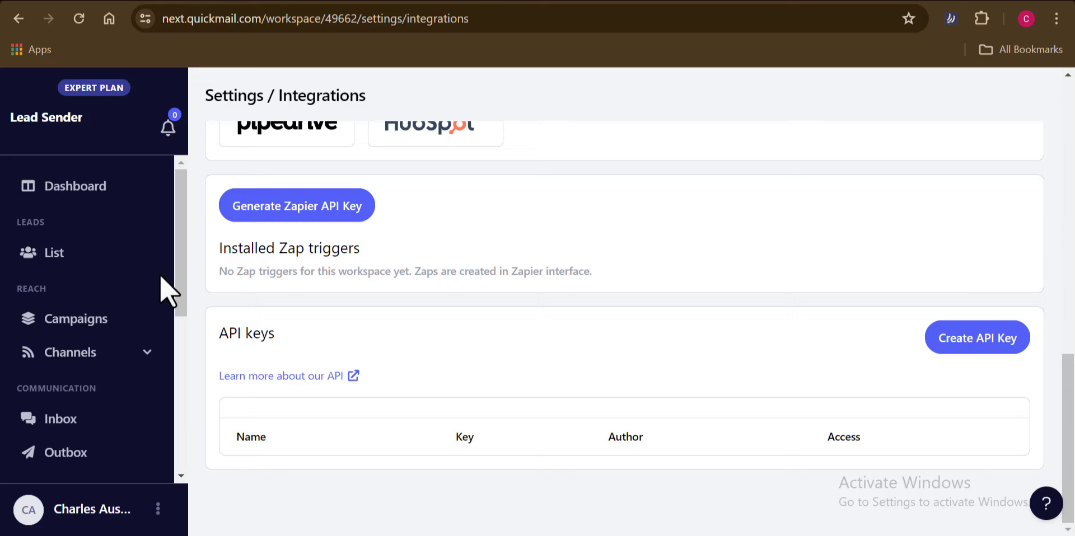
pyautogui.moveTo(180, 277); pyautogui.dragTo(150, 459)
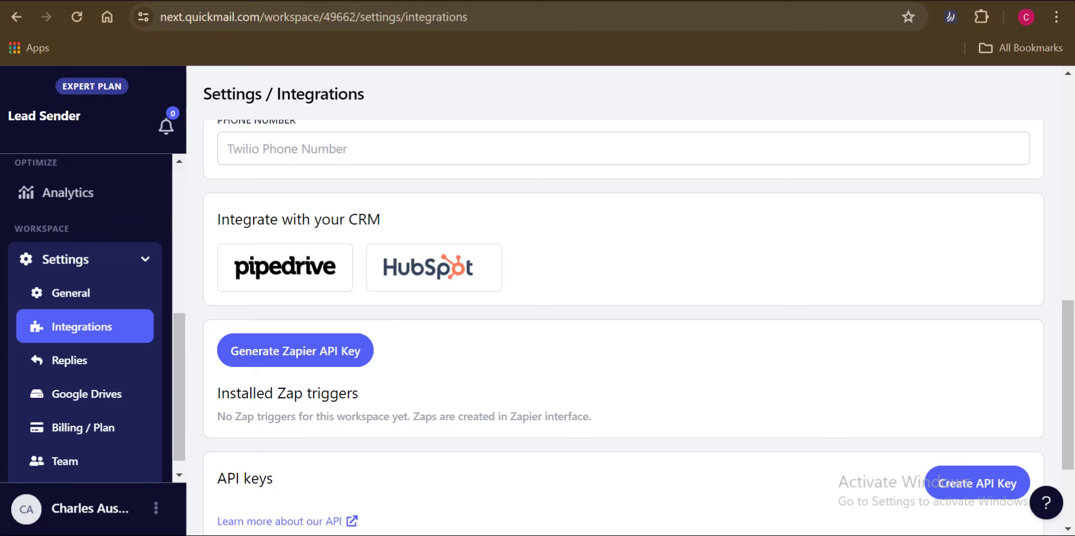
# On the Analytics dashboard, inspect the Open rates tile's Data type and Attribution type options
pyautogui.scroll(3, 85, 388)
pyautogui.click(85, 388)
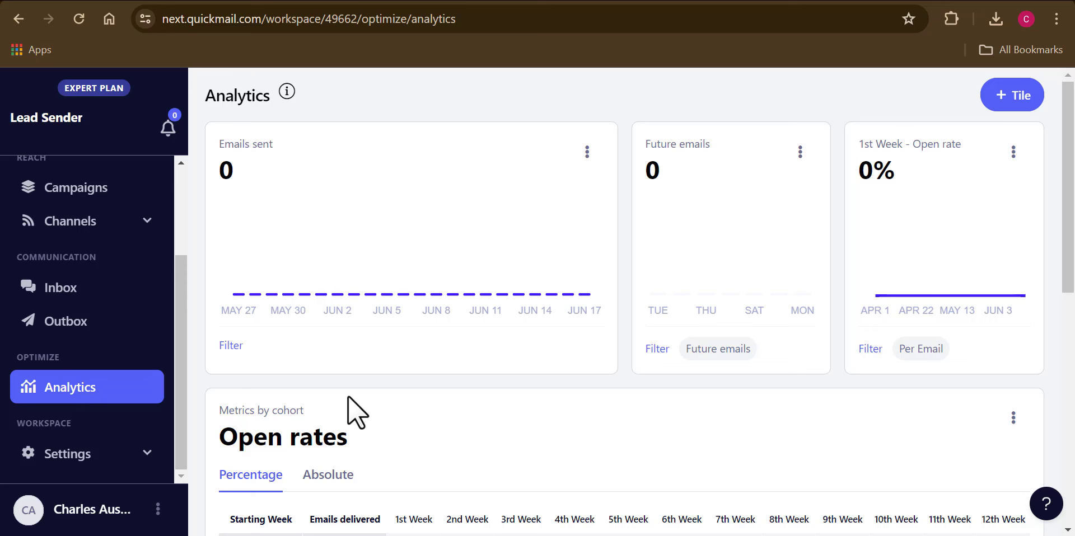
pyautogui.scroll(-4, 348, 395)
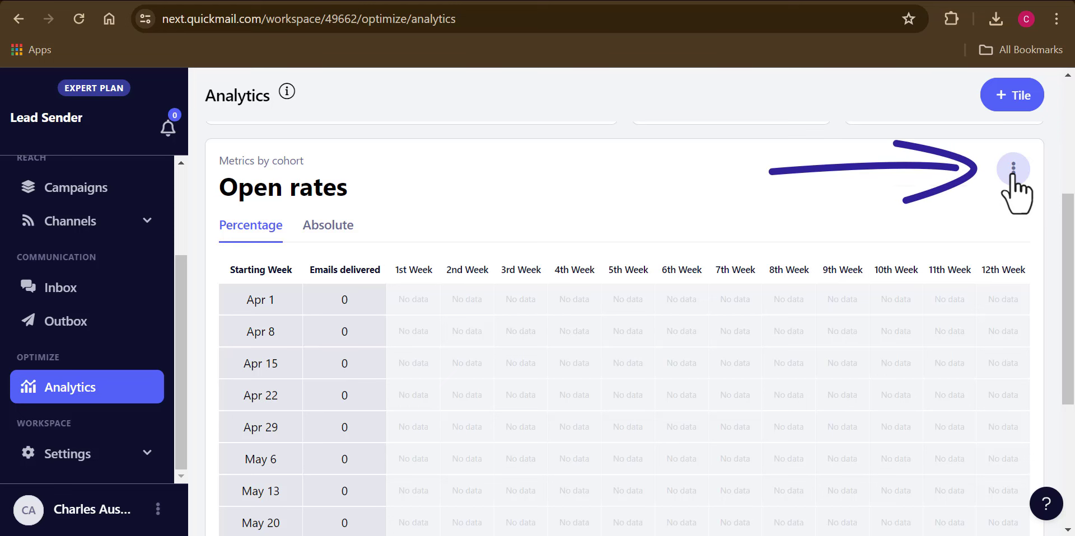
pyautogui.click(1013, 174)
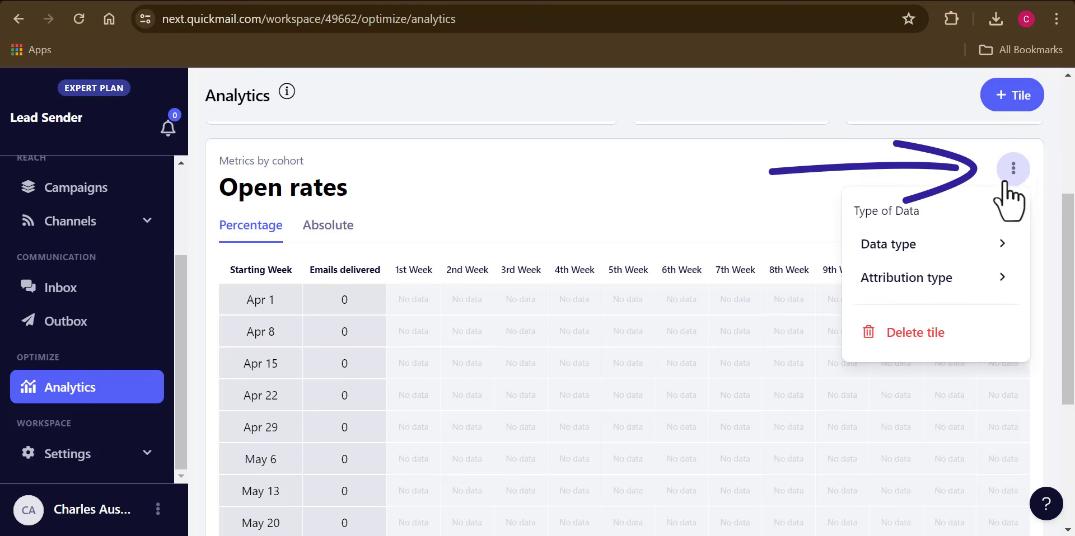
pyautogui.moveTo(936, 247)
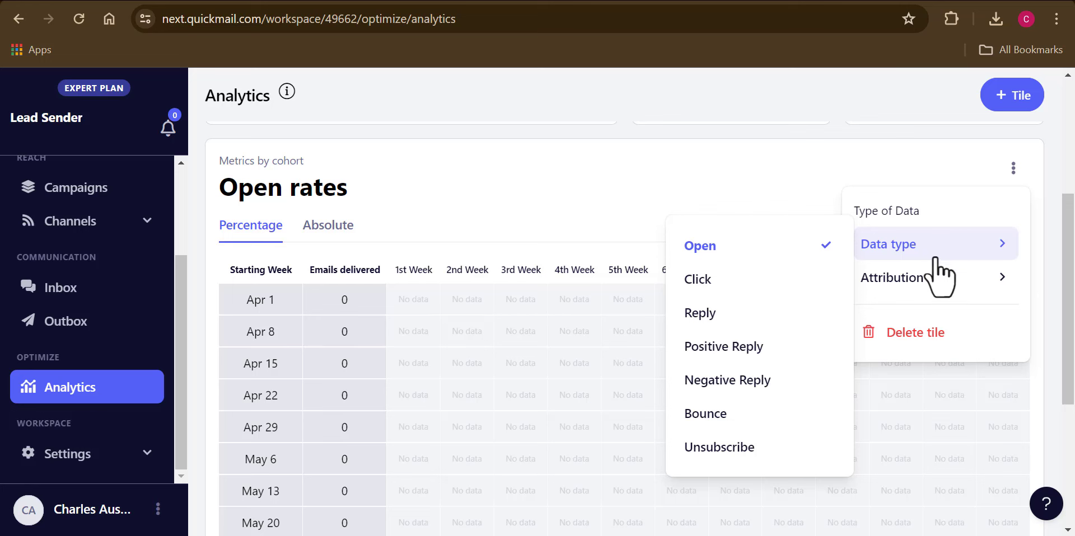
pyautogui.moveTo(931, 280)
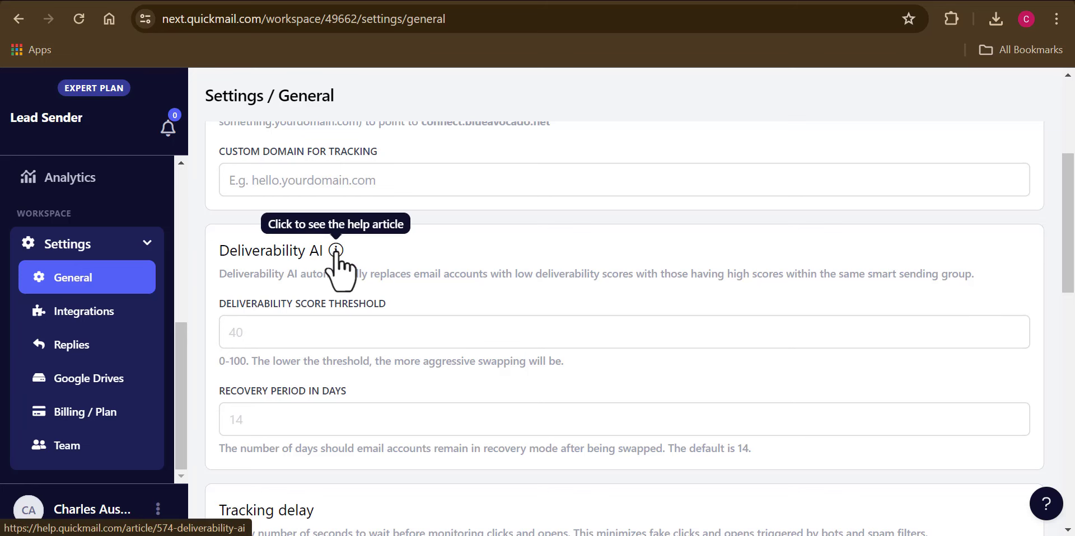
# Read the Deliverability AI help article on smart sending groups
pyautogui.click(336, 250)
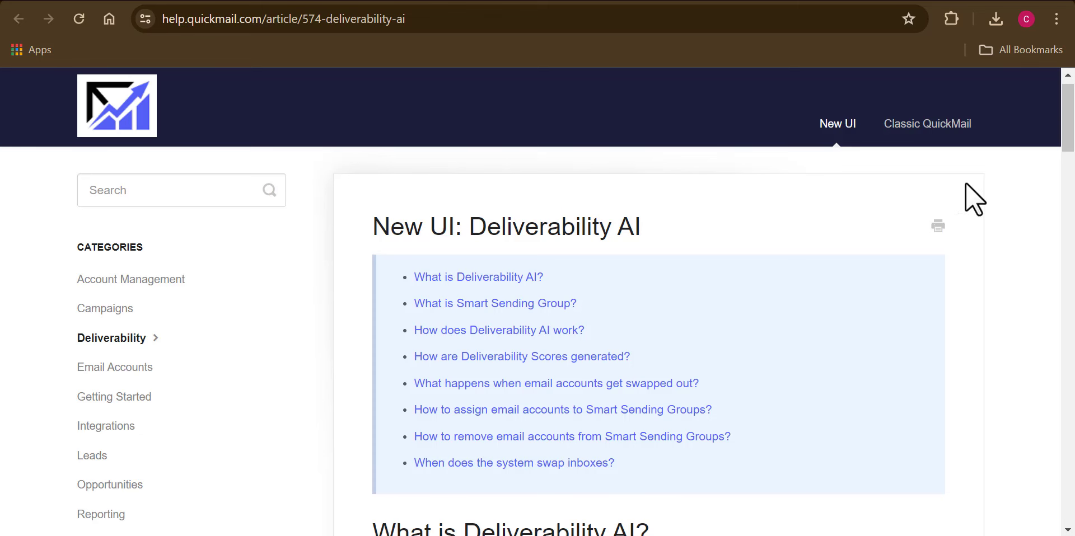
pyautogui.moveTo(1071, 125); pyautogui.dragTo(1072, 185)
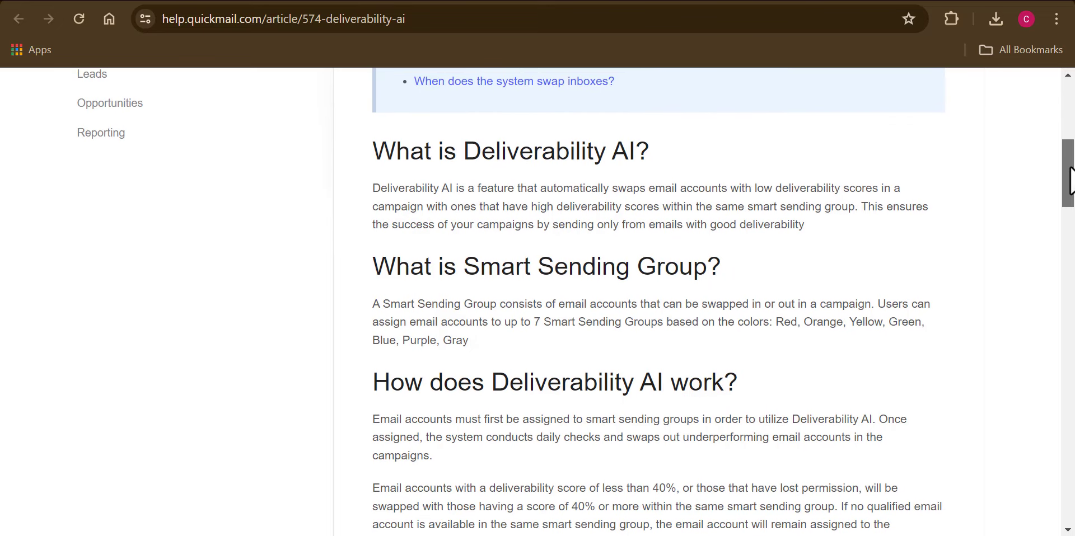
pyautogui.moveTo(1071, 181); pyautogui.dragTo(1071, 204)
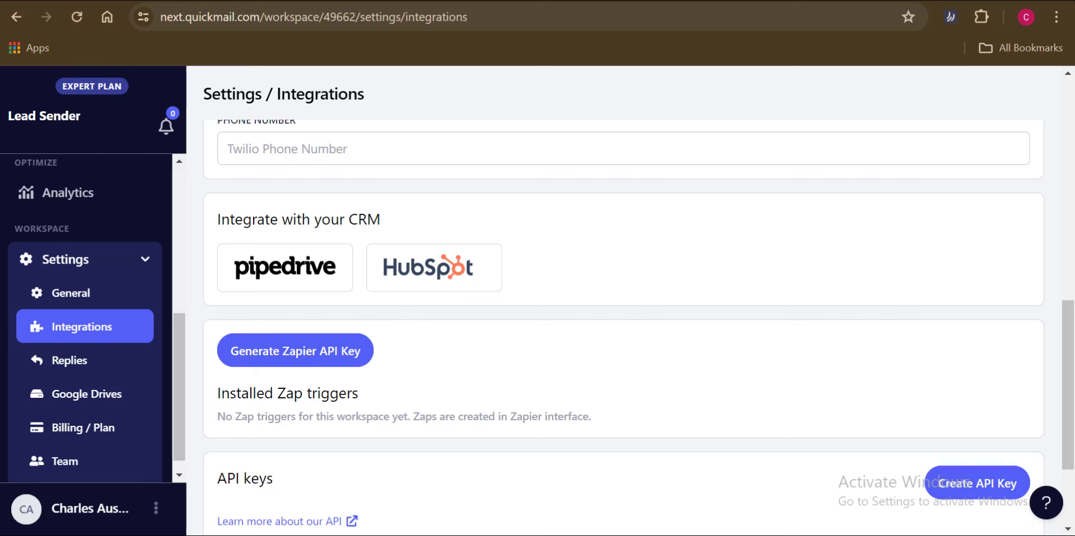
# Generate a 24-hour team invitation link under Settings > Team and copy it
pyautogui.scroll(-3, 152, 448)
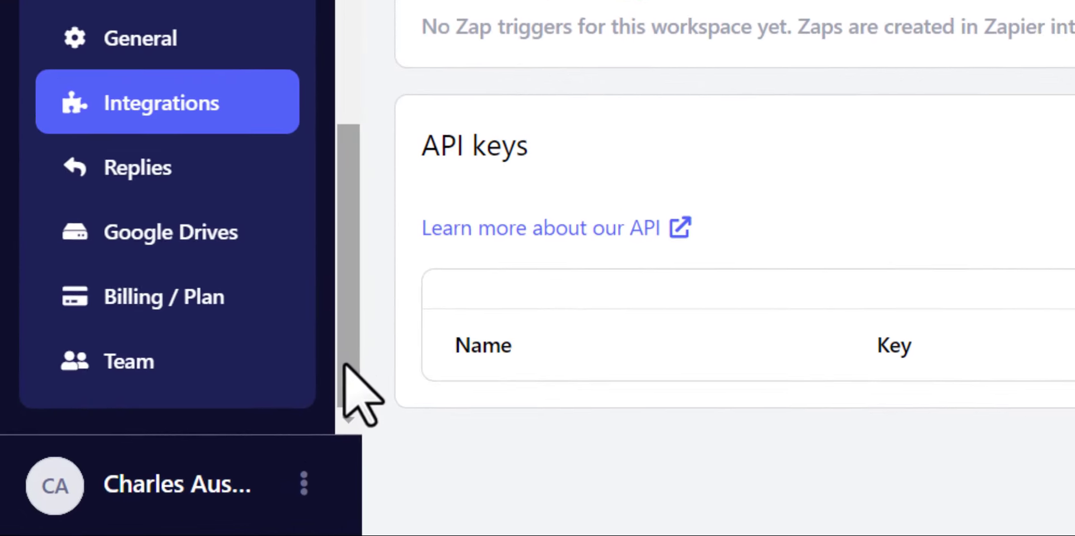
pyautogui.click(153, 362)
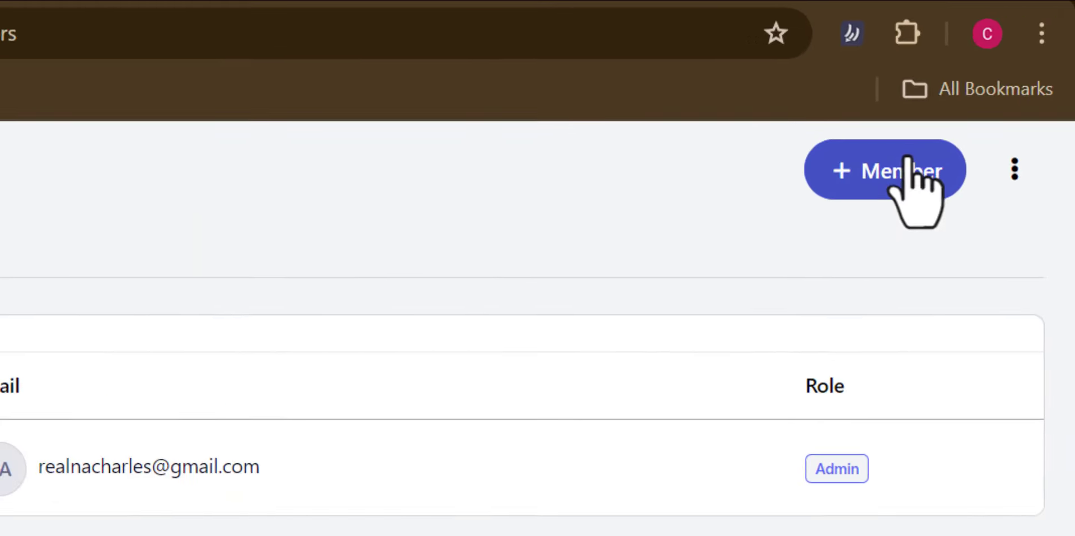
pyautogui.click(975, 98)
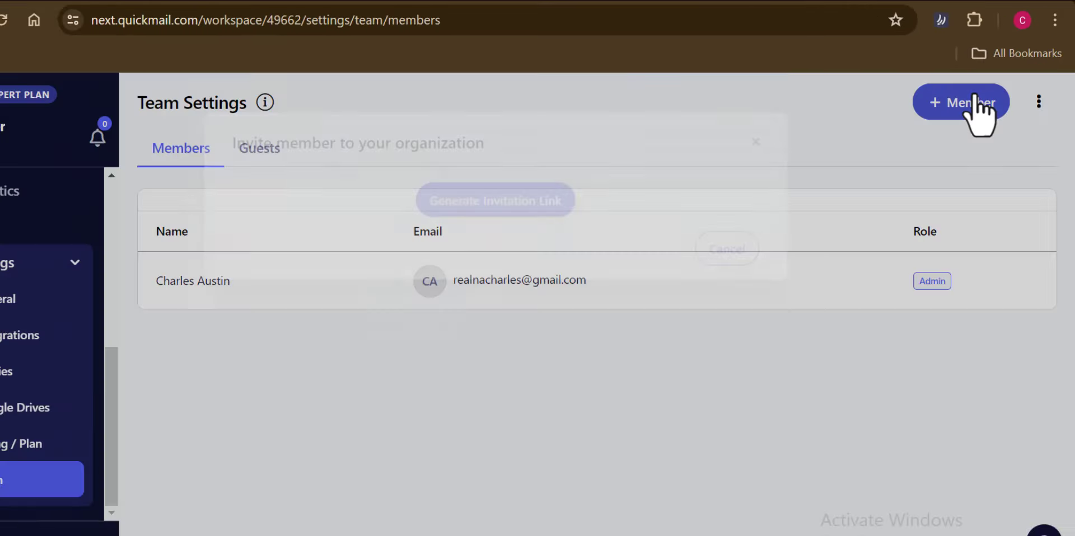
pyautogui.click(556, 189)
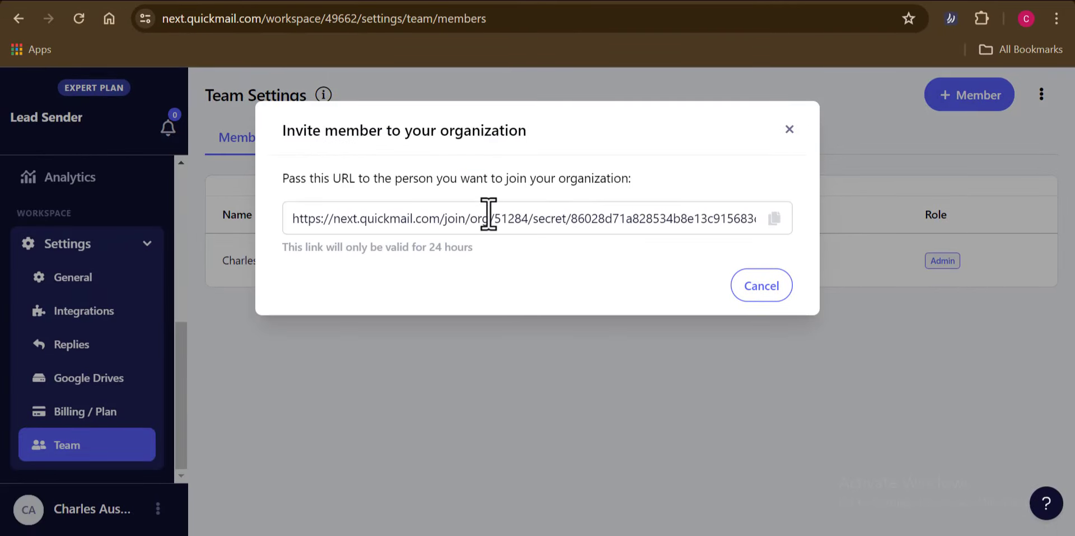
pyautogui.moveTo(291, 220); pyautogui.dragTo(694, 253)
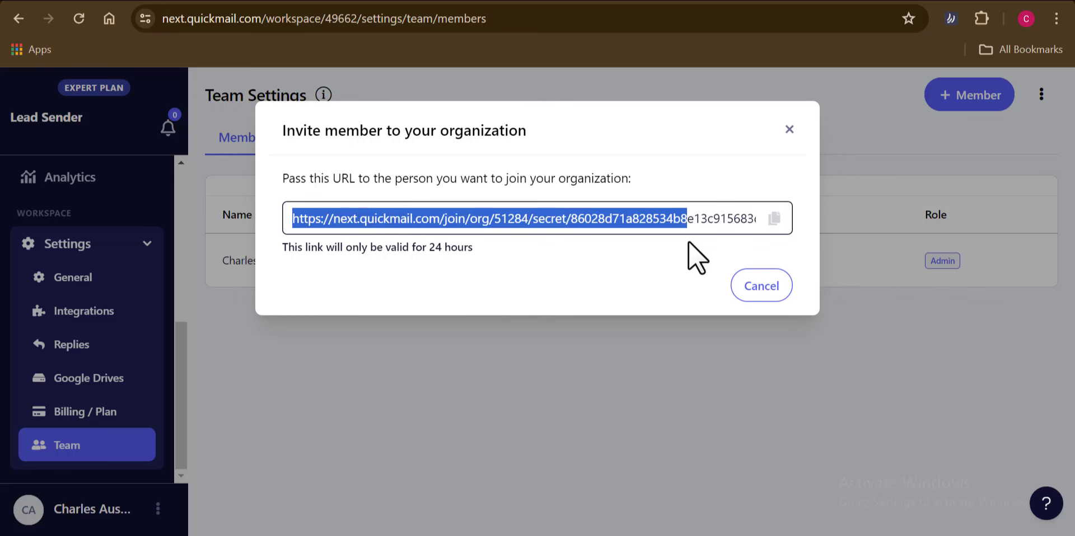
pyautogui.click(781, 224)
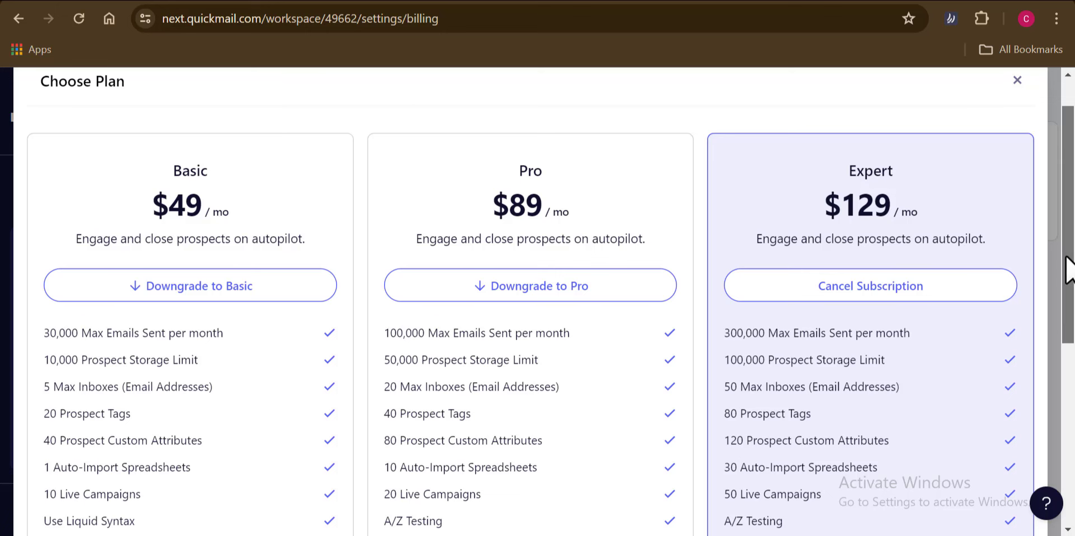
pyautogui.moveTo(1066, 253); pyautogui.dragTo(1057, 290)
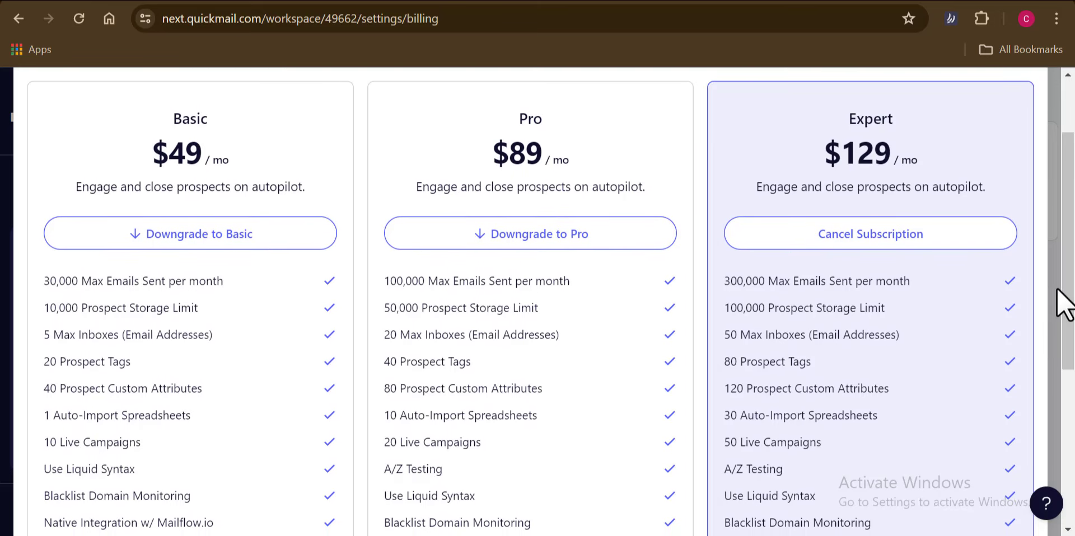